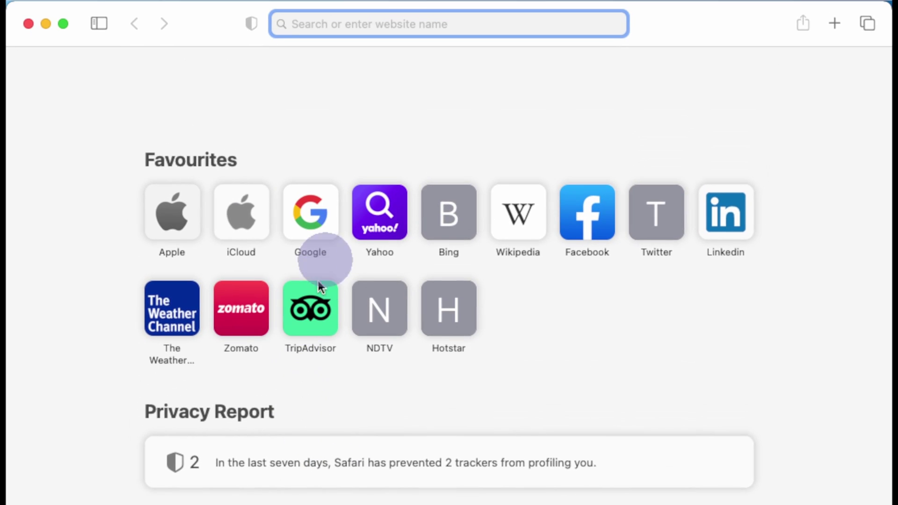
Step: Search Google for 'microsoft developer program' from the Google favourite
{"action": "left_click", "coordinate": [317, 218]}
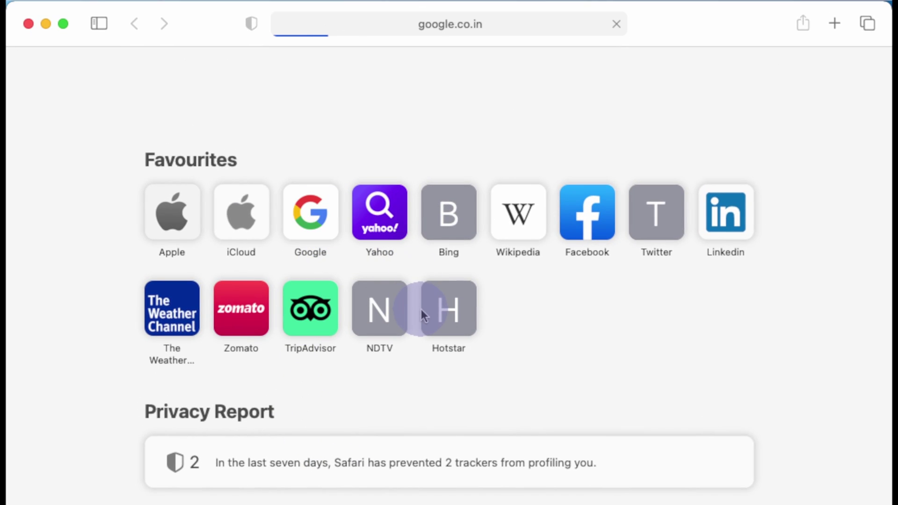
{"action": "left_click", "coordinate": [414, 224]}
{"action": "type", "text": "microsoft de"}
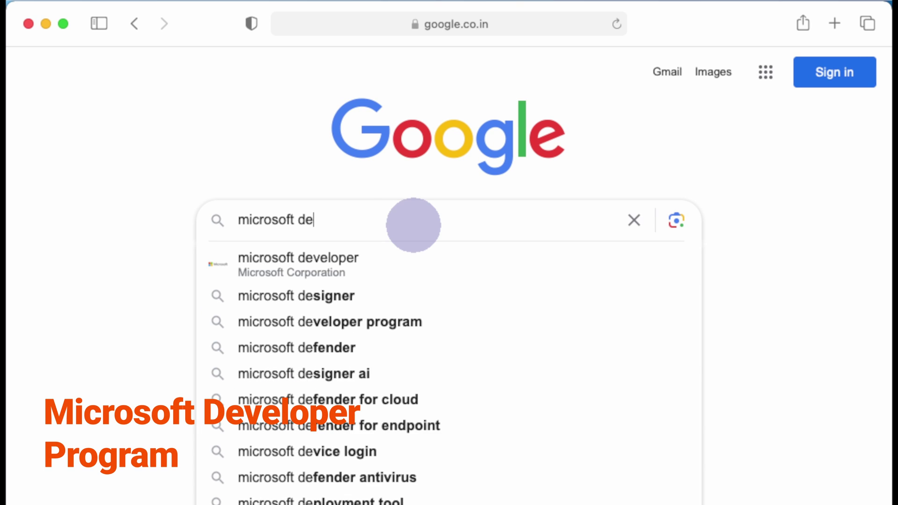
{"action": "type", "text": "veloper program"}
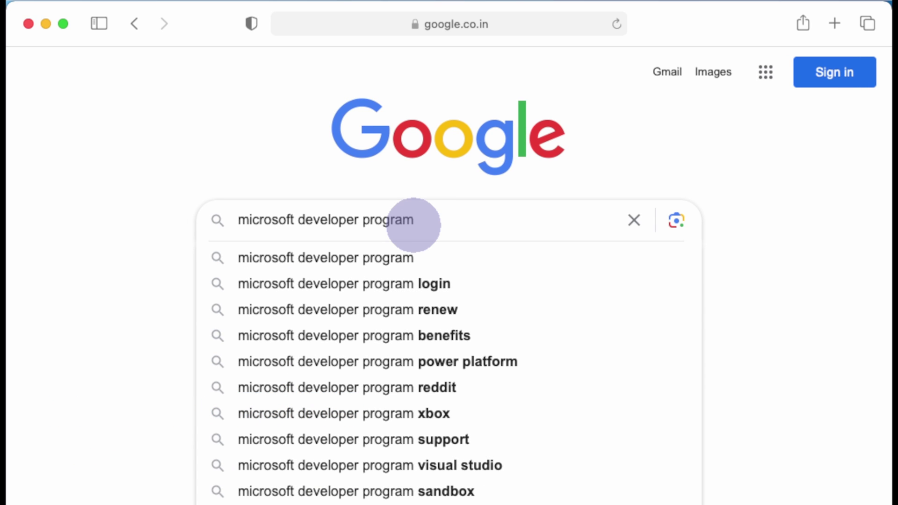
{"action": "key", "text": "Return"}
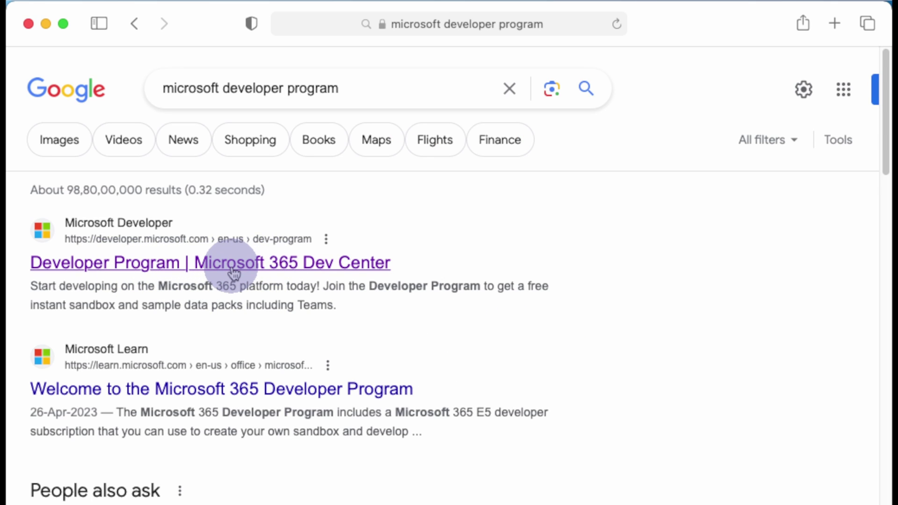
Step: Open the 'Developer Program | Microsoft 365 Dev Center' result and choose Join now
{"action": "left_click", "coordinate": [233, 267]}
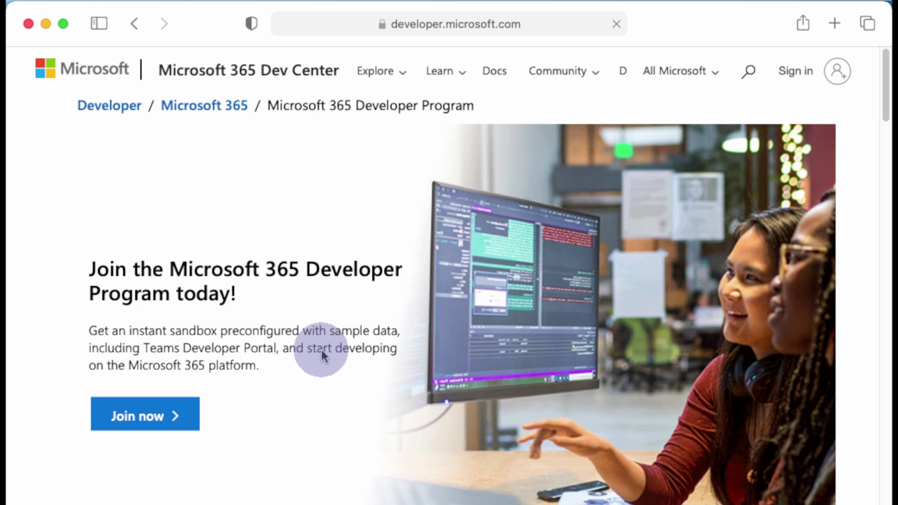
{"action": "left_click", "coordinate": [146, 428]}
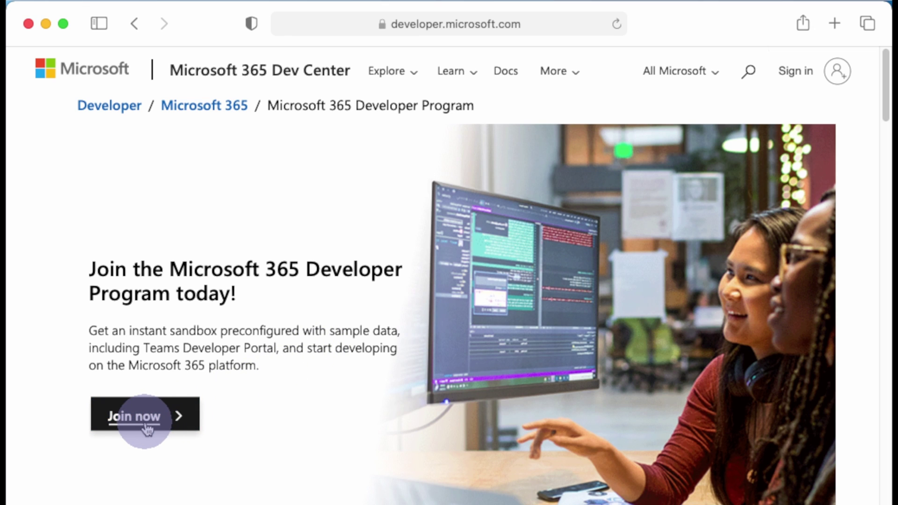
{"action": "left_click", "coordinate": [146, 428]}
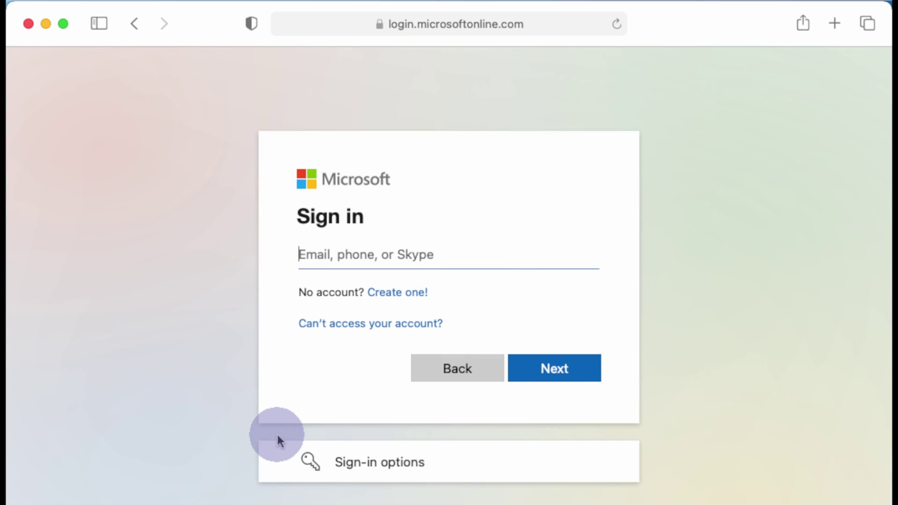
Step: Sign in with the Microsoft account email and password, choosing to stay signed in
{"action": "left_click", "coordinate": [411, 253]}
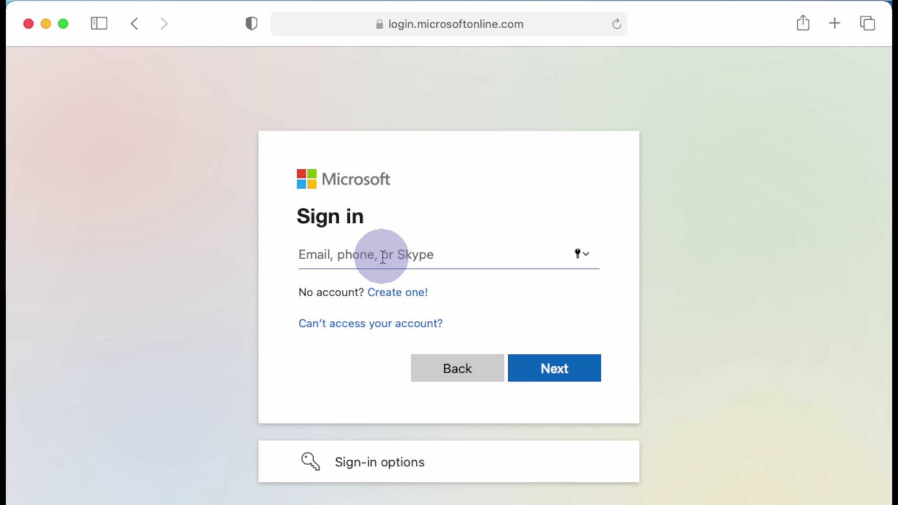
{"action": "left_click", "coordinate": [382, 256]}
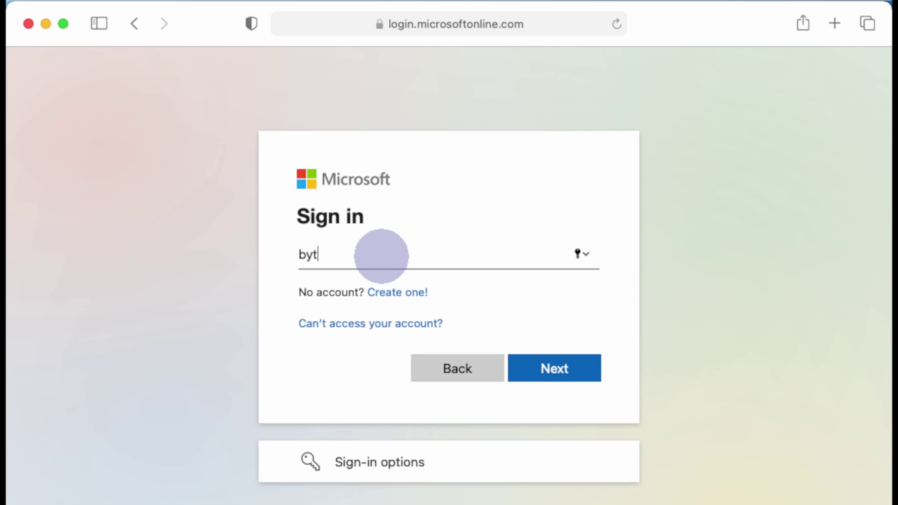
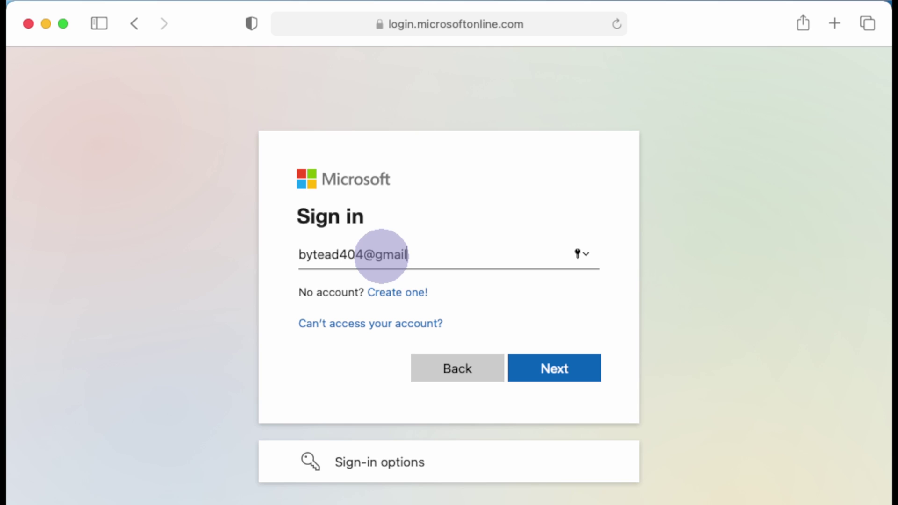
{"action": "left_click", "coordinate": [565, 367]}
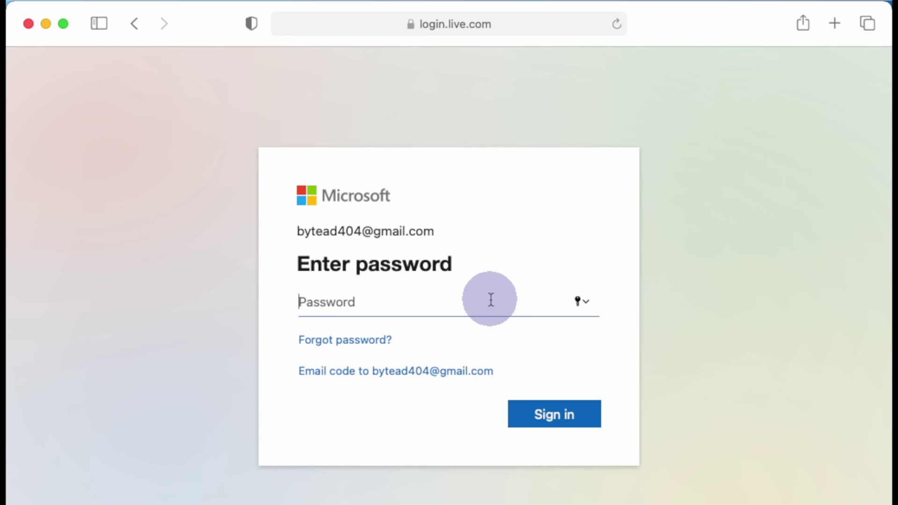
{"action": "type", "text": "•••••••••"}
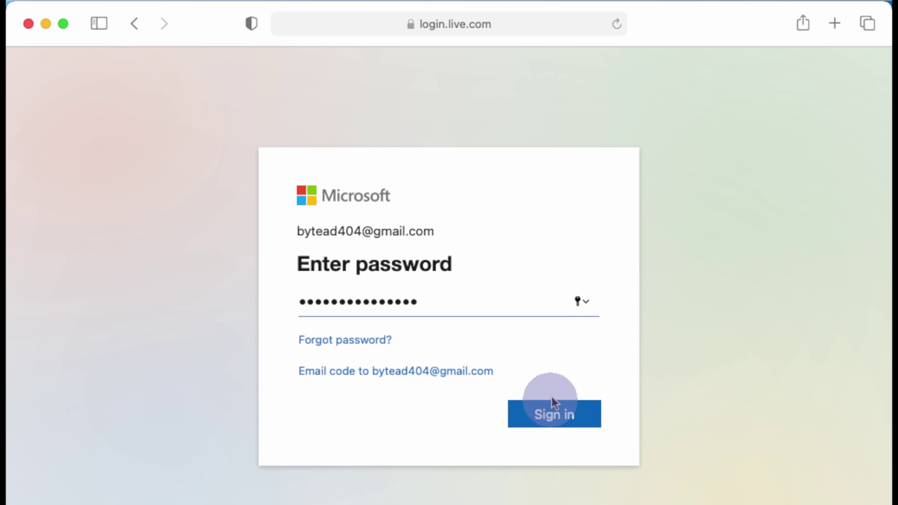
{"action": "left_click", "coordinate": [551, 415]}
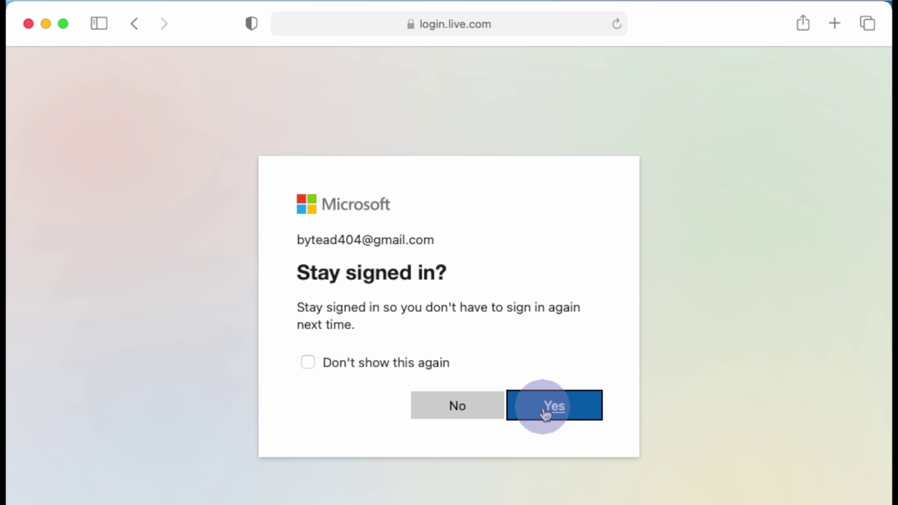
{"action": "left_click", "coordinate": [544, 411]}
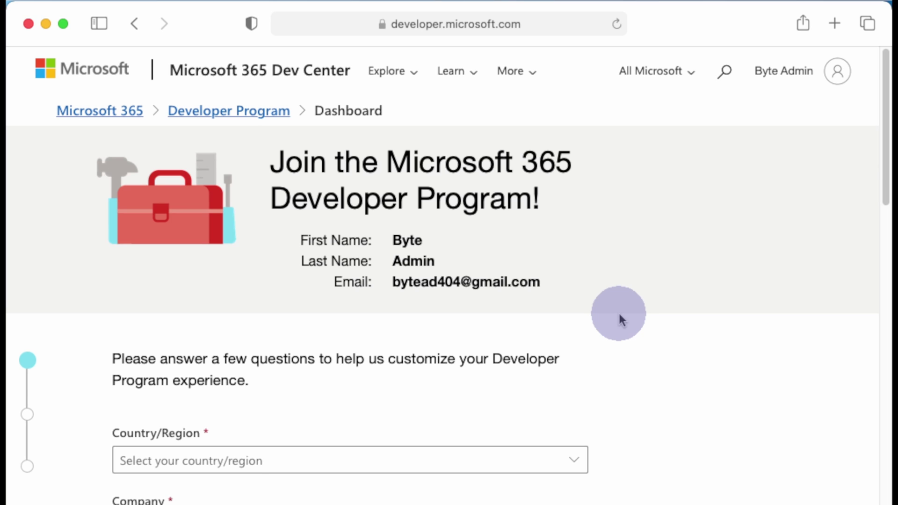
{"action": "scroll", "coordinate": [619, 314], "scroll_direction": "down", "scroll_amount": 3}
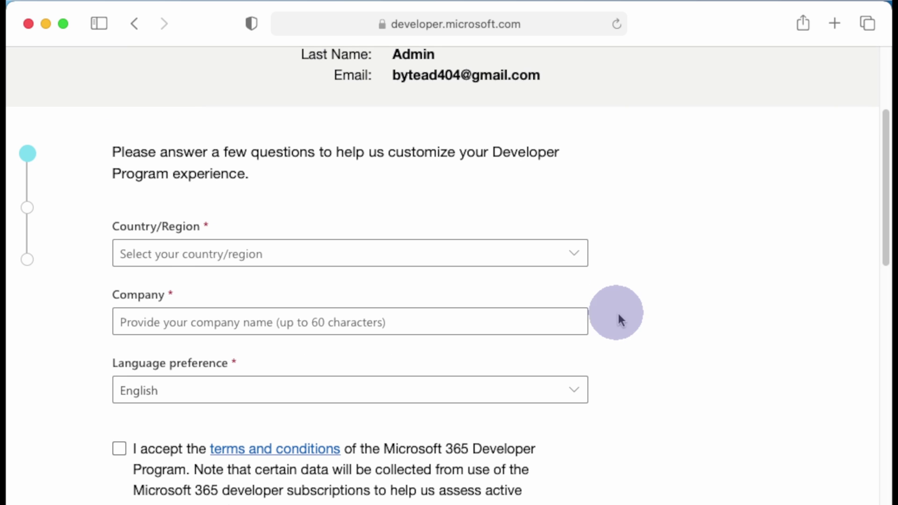
Step: Submit the first signup step with country India, company ByteAdmin and the terms accepted
{"action": "left_click", "coordinate": [347, 256]}
{"action": "scroll", "coordinate": [347, 257], "scroll_direction": "down", "scroll_amount": 10}
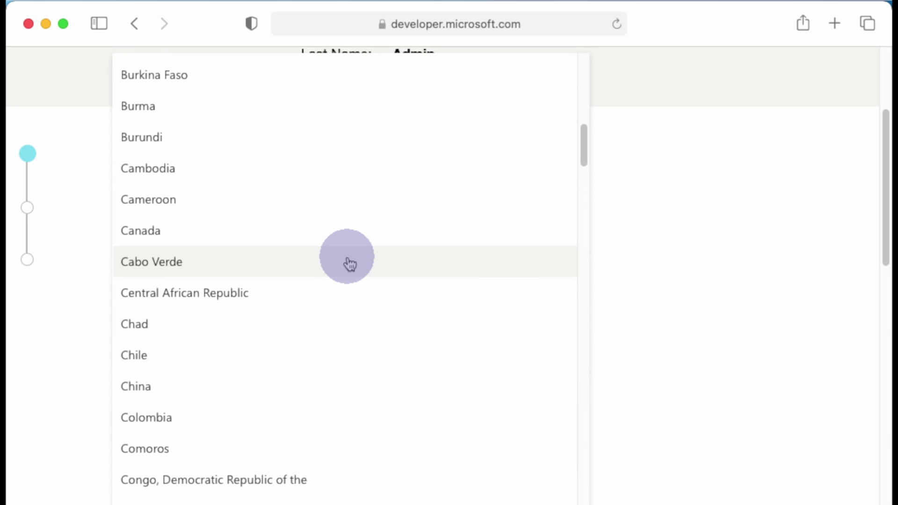
{"action": "scroll", "coordinate": [279, 287], "scroll_direction": "down", "scroll_amount": 15}
{"action": "left_click", "coordinate": [175, 177]}
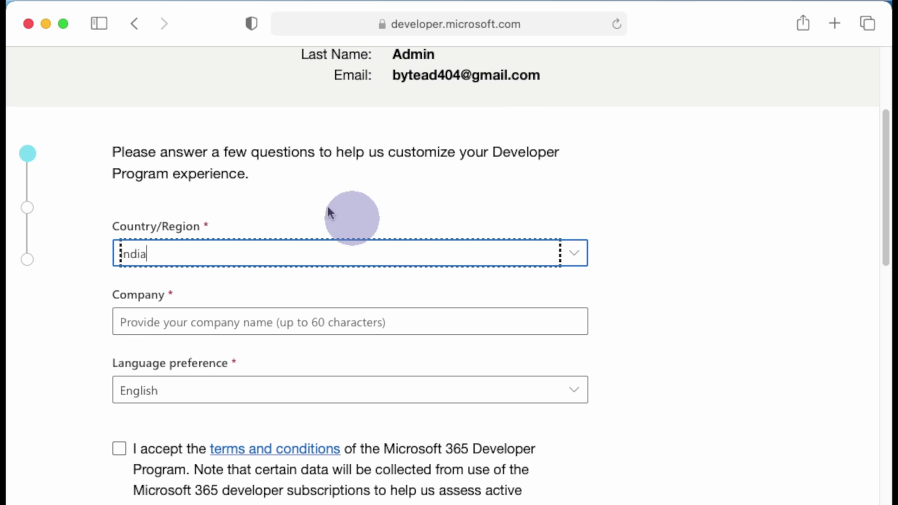
{"action": "left_click", "coordinate": [291, 321]}
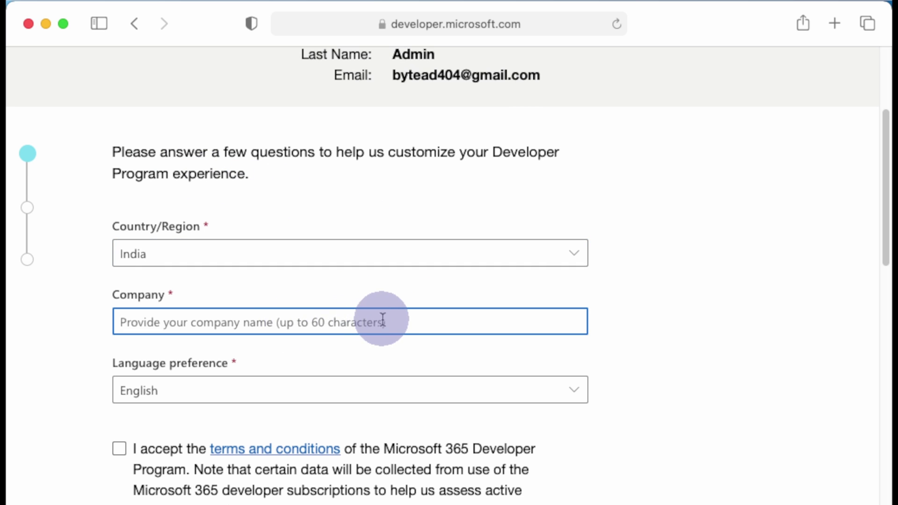
{"action": "type", "text": "B"}
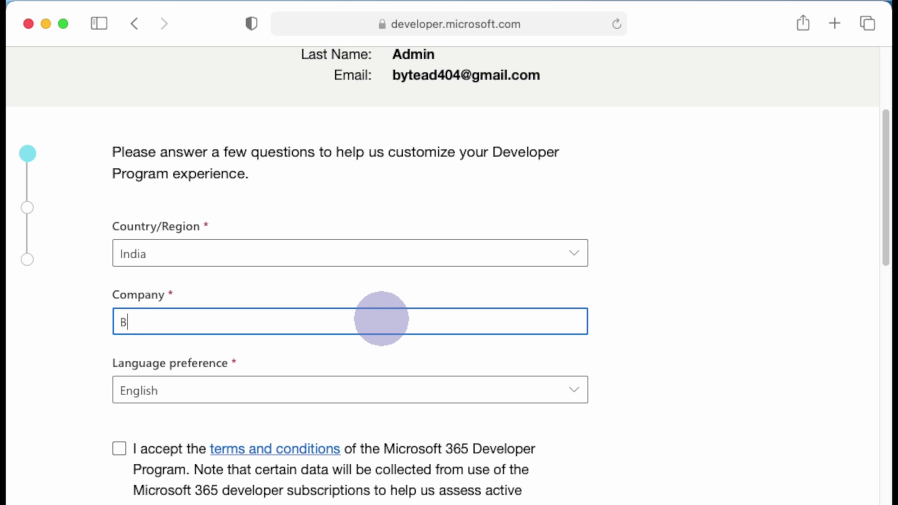
{"action": "type", "text": "yteAdmin"}
{"action": "scroll", "coordinate": [381, 319], "scroll_direction": "down", "scroll_amount": 1}
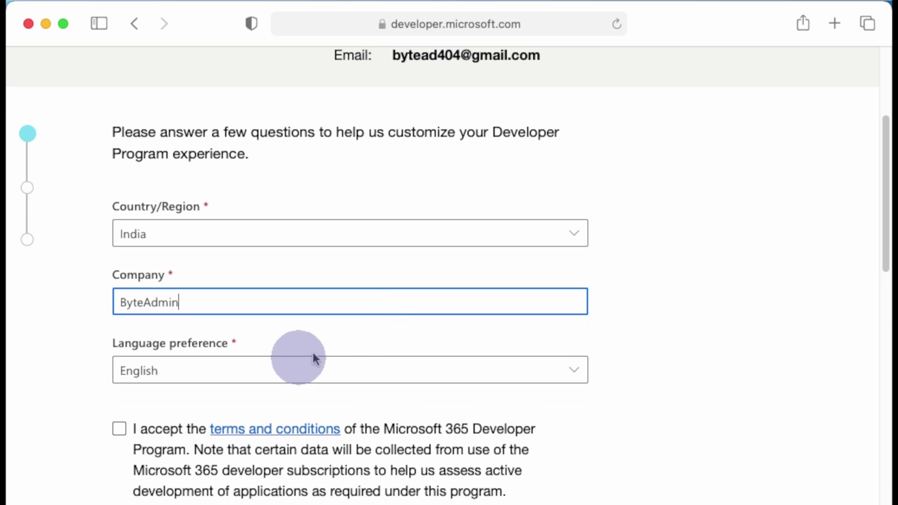
{"action": "scroll", "coordinate": [430, 383], "scroll_direction": "down", "scroll_amount": 2}
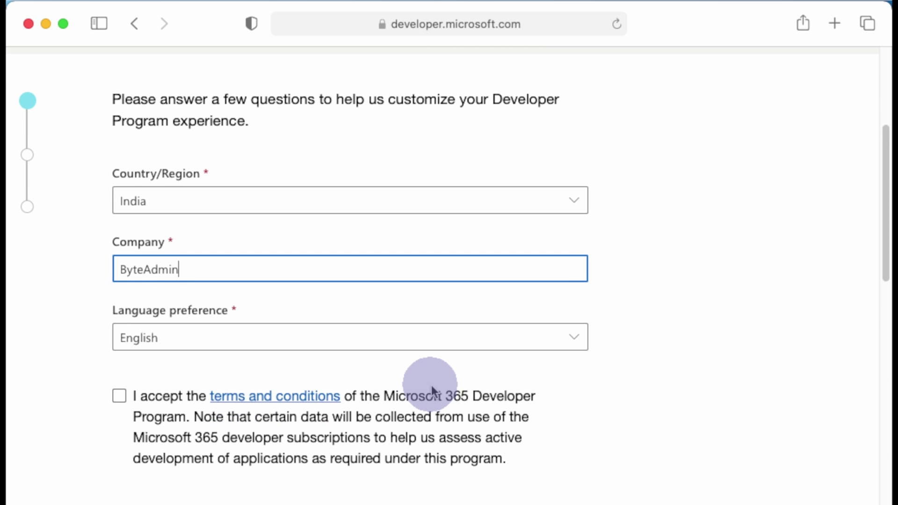
{"action": "scroll", "coordinate": [457, 377], "scroll_direction": "down", "scroll_amount": 6}
{"action": "left_click", "coordinate": [120, 239]}
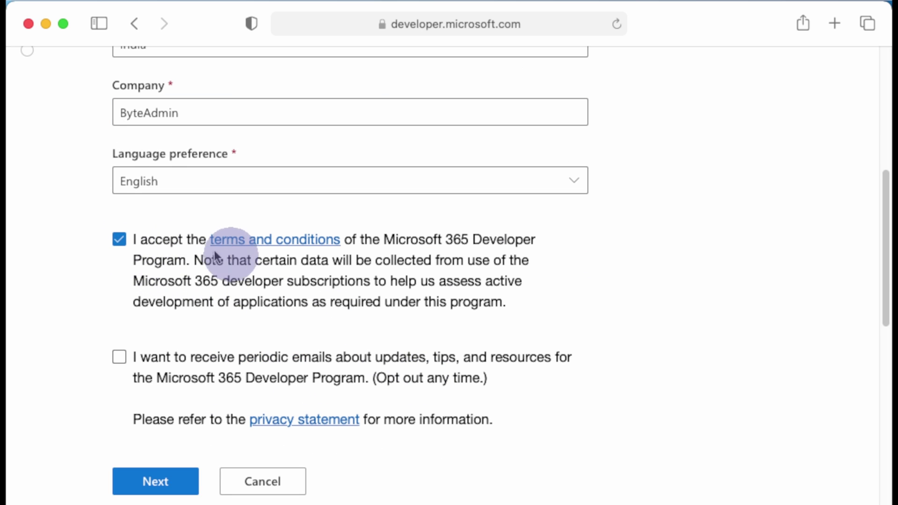
{"action": "left_click", "coordinate": [158, 481]}
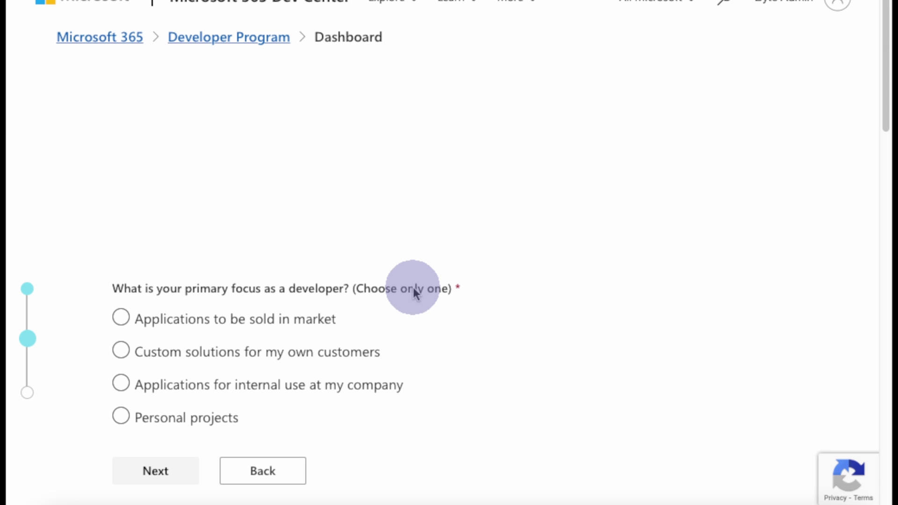
Step: Save the focus answer 'Custom solutions for my own customers' and the SharePoint Framework and Microsoft Teams interests
{"action": "left_click", "coordinate": [122, 350]}
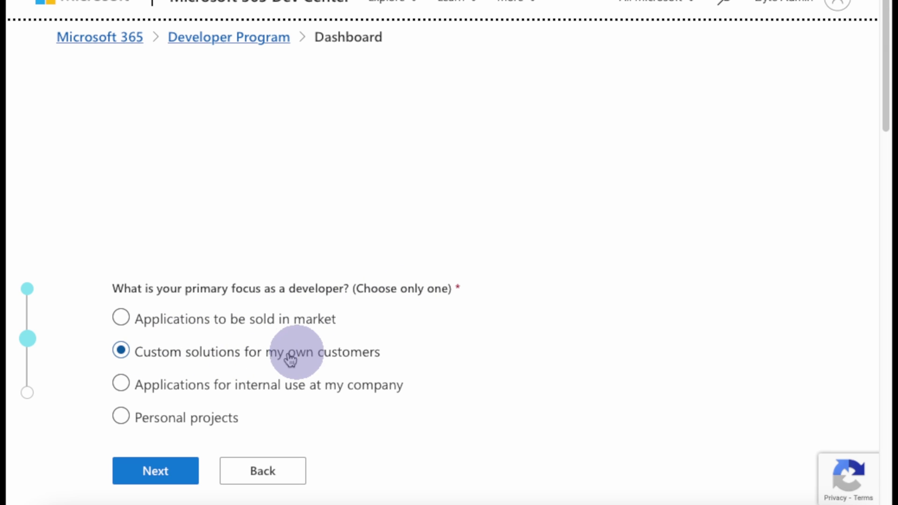
{"action": "left_click", "coordinate": [165, 472]}
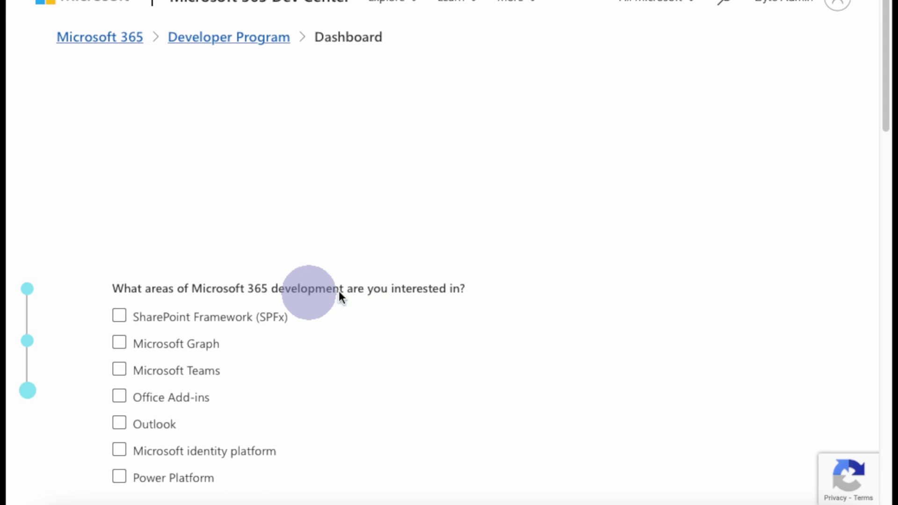
{"action": "left_click", "coordinate": [239, 319]}
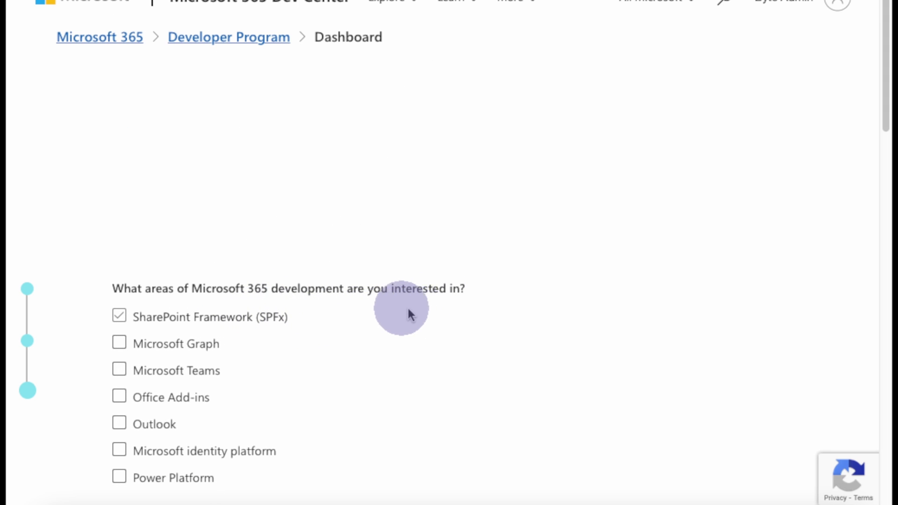
{"action": "left_click", "coordinate": [119, 370]}
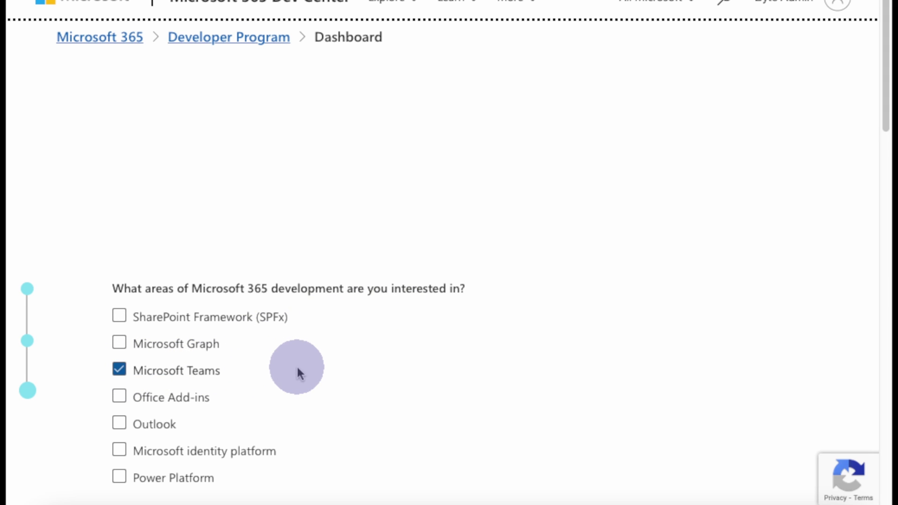
{"action": "scroll", "coordinate": [297, 369], "scroll_direction": "down", "scroll_amount": 1}
{"action": "left_click", "coordinate": [148, 482]}
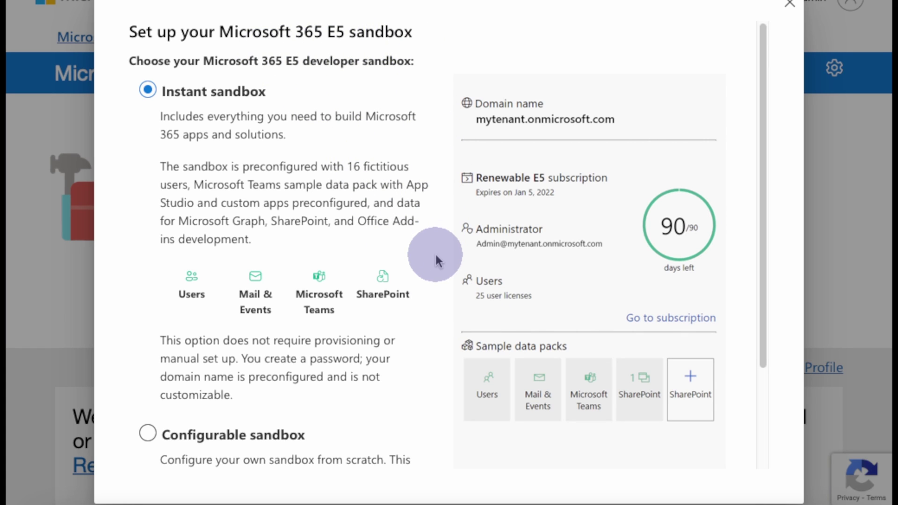
{"action": "scroll", "coordinate": [435, 256], "scroll_direction": "down", "scroll_amount": 3}
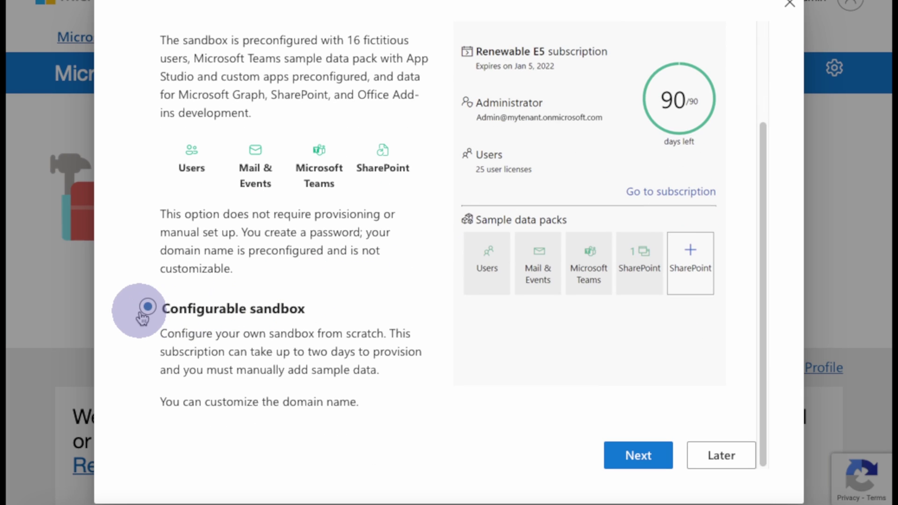
Step: Choose the Configurable sandbox option and continue to the account form
{"action": "left_click", "coordinate": [143, 312]}
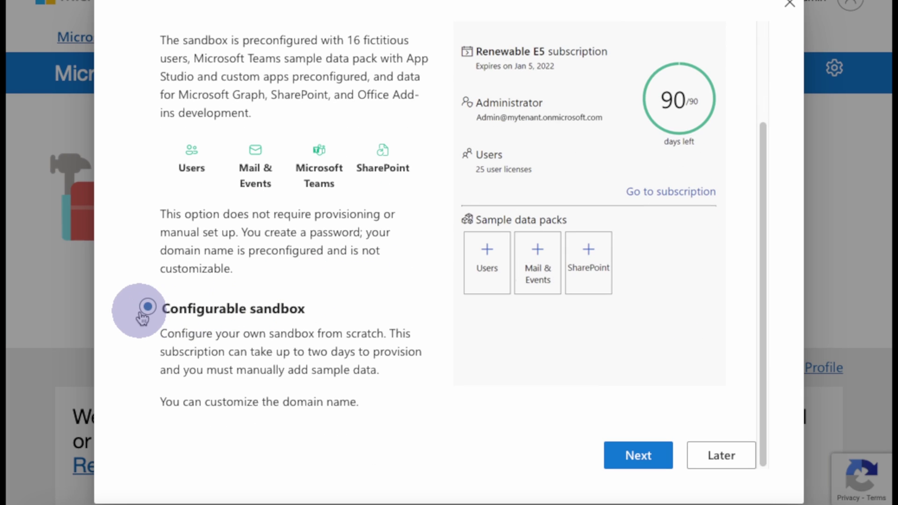
{"action": "left_click", "coordinate": [651, 463]}
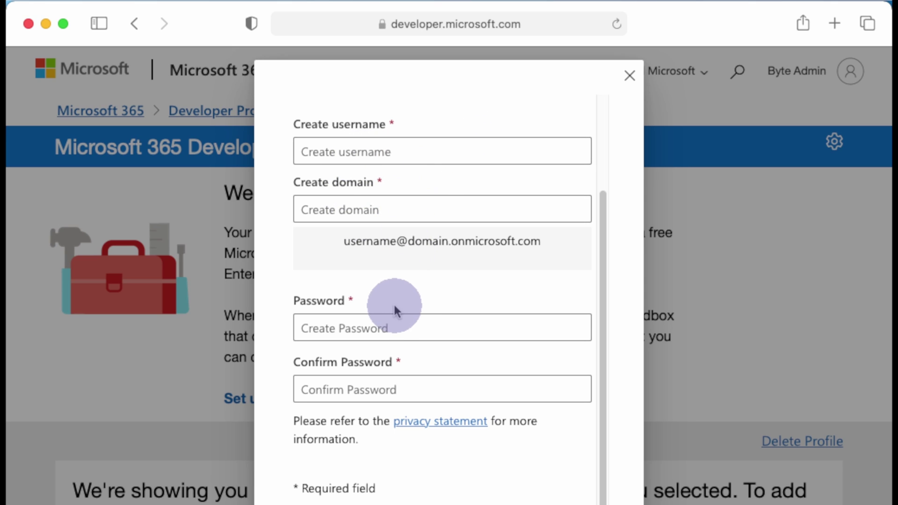
Step: Submit sandbox username bytead, domain byteadmin404 and a matching password with its confirmation
{"action": "left_click", "coordinate": [379, 150]}
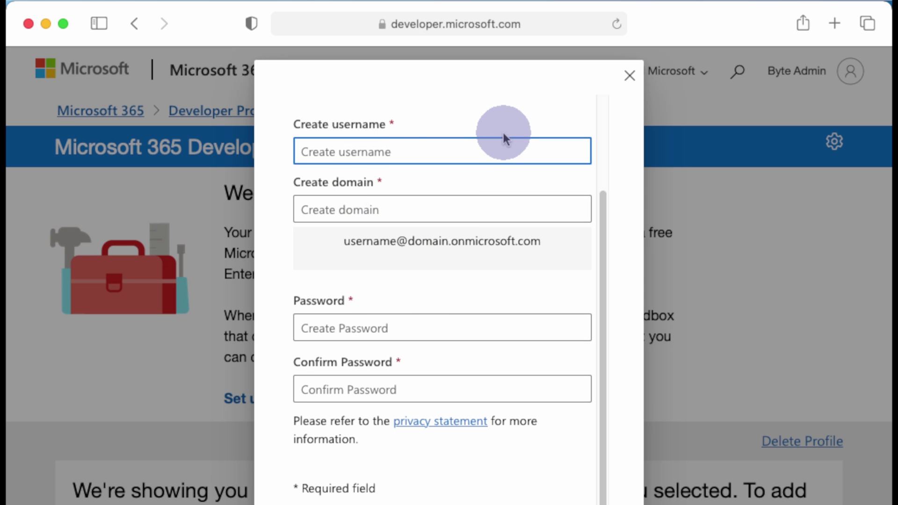
{"action": "type", "text": "bytead"}
{"action": "left_click", "coordinate": [347, 211]}
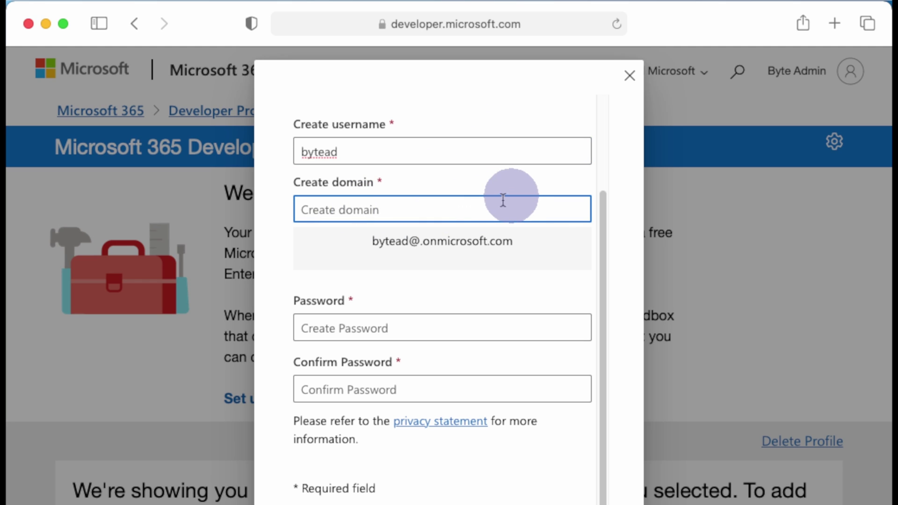
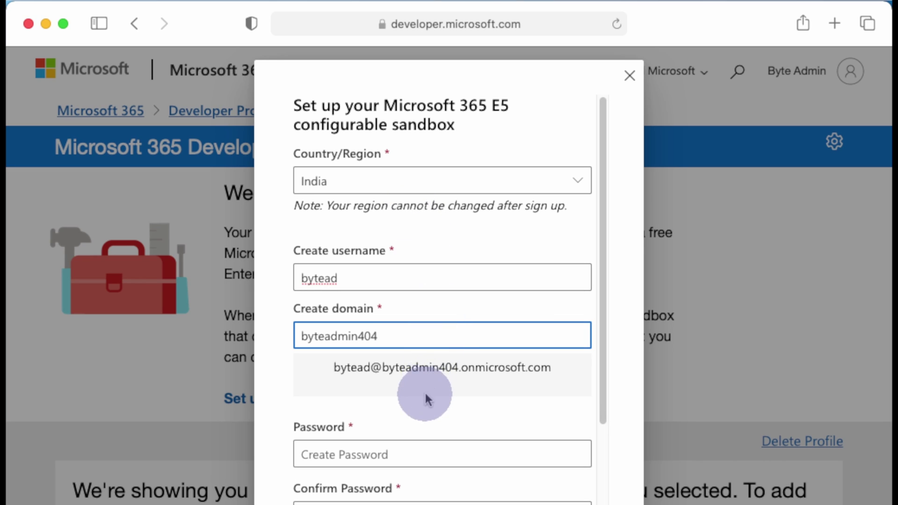
{"action": "scroll", "coordinate": [424, 393], "scroll_direction": "down", "scroll_amount": 2}
{"action": "scroll", "coordinate": [426, 372], "scroll_direction": "down", "scroll_amount": 2}
{"action": "left_click", "coordinate": [417, 301]}
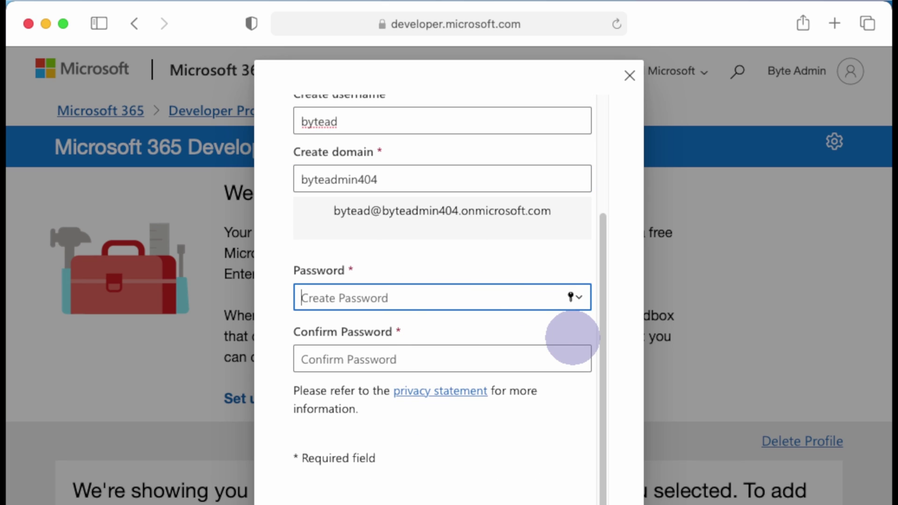
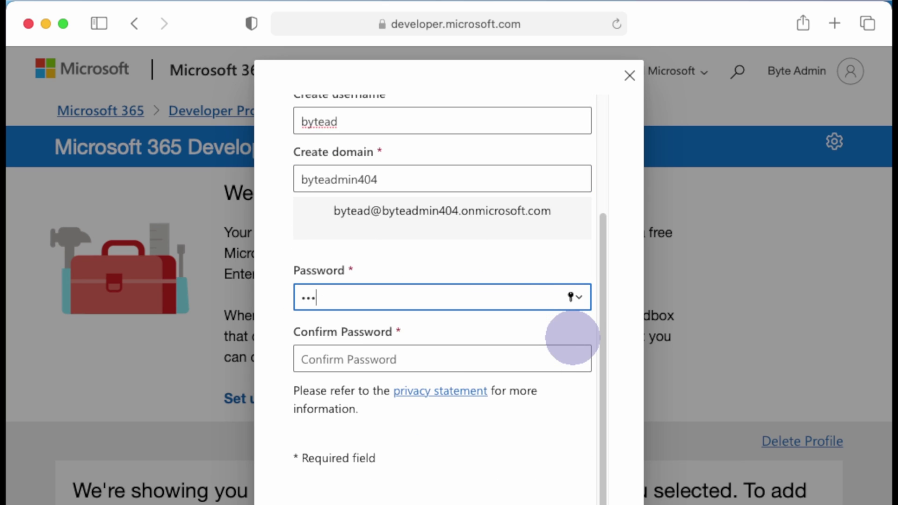
{"action": "key", "text": "Tab"}
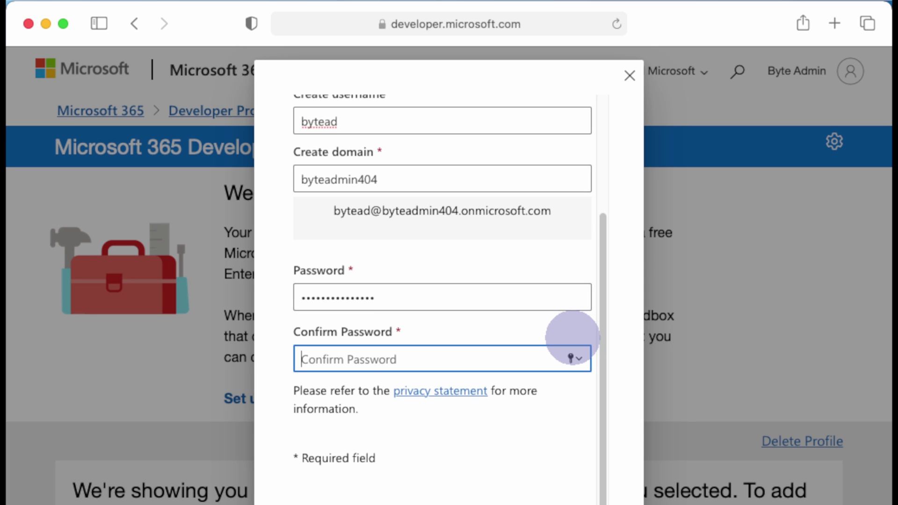
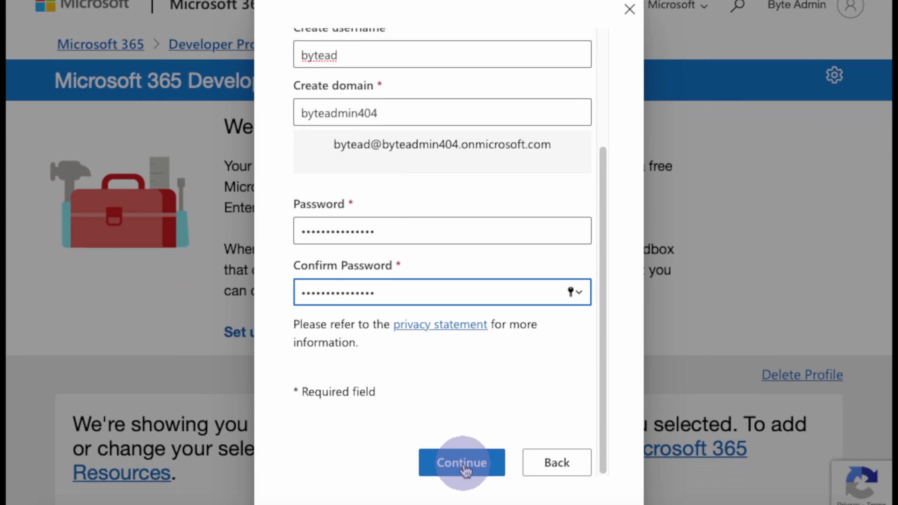
{"action": "left_click", "coordinate": [463, 464]}
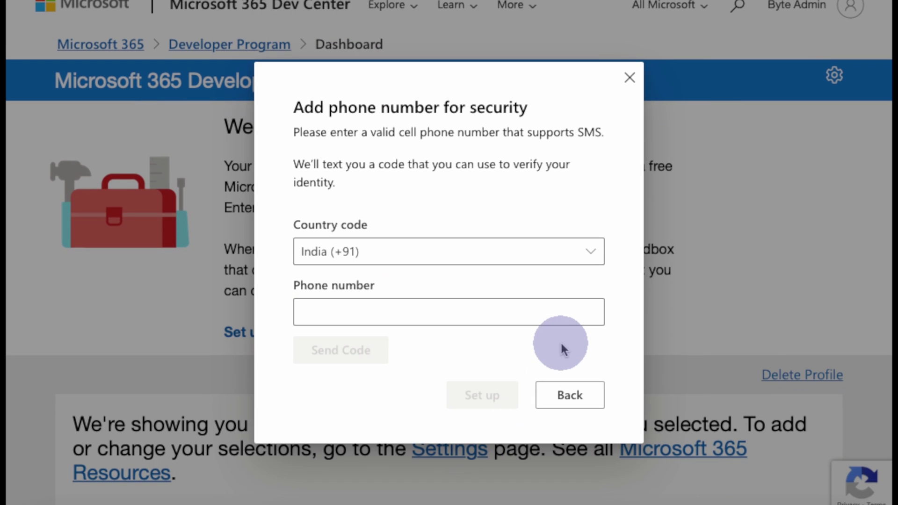
Step: Verify the security phone number with the 5-digit code and set up the subscription
{"action": "left_click", "coordinate": [427, 311]}
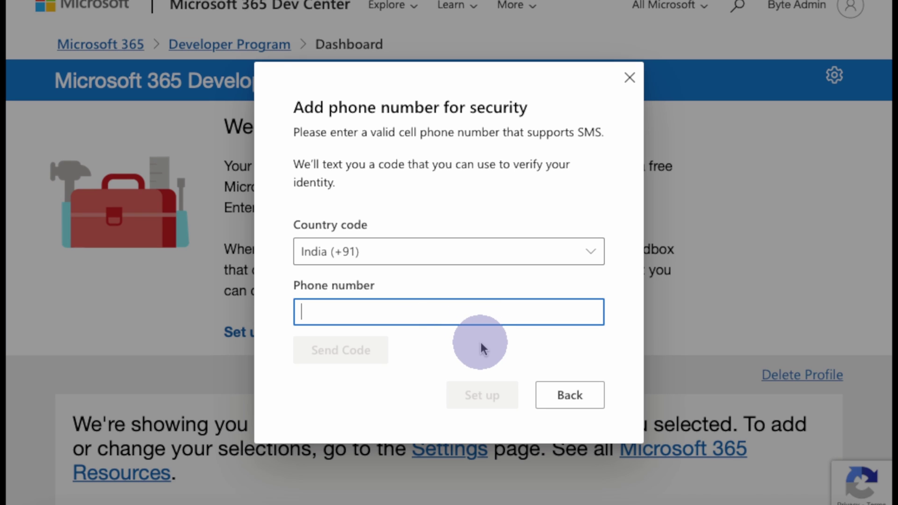
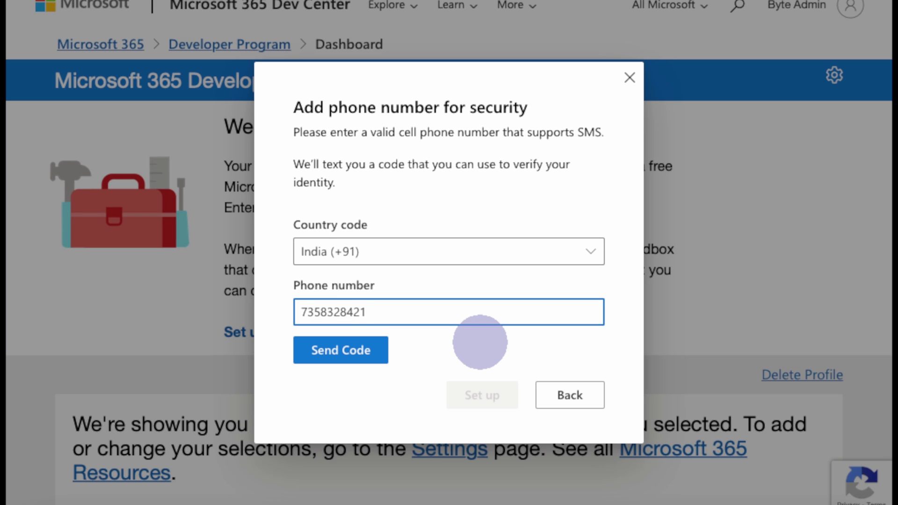
{"action": "left_click", "coordinate": [361, 349]}
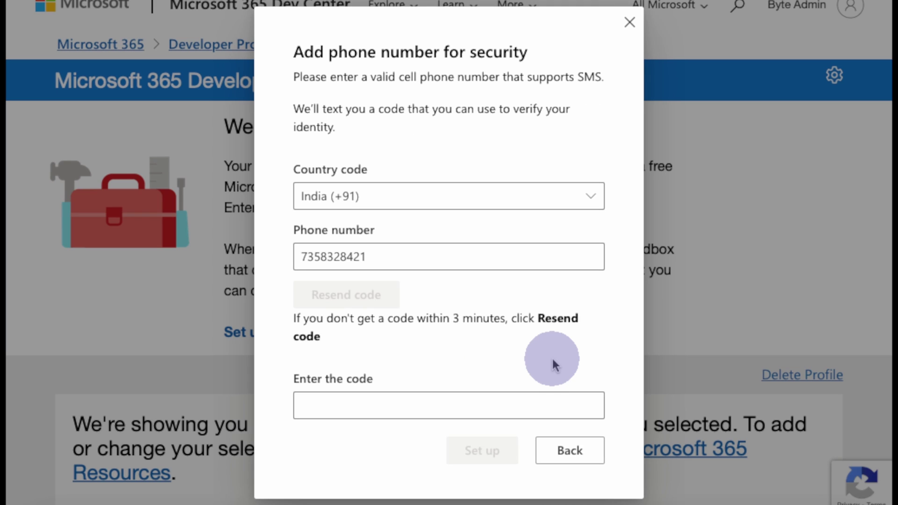
{"action": "left_click", "coordinate": [433, 405]}
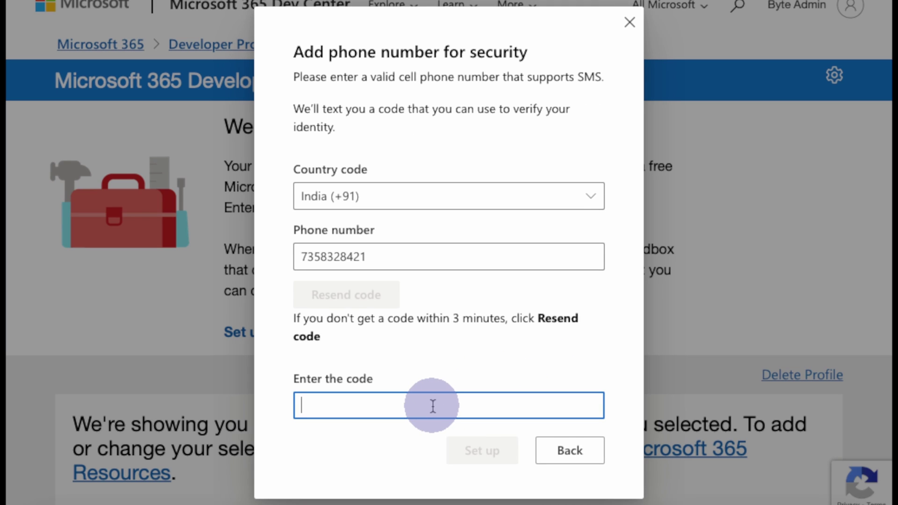
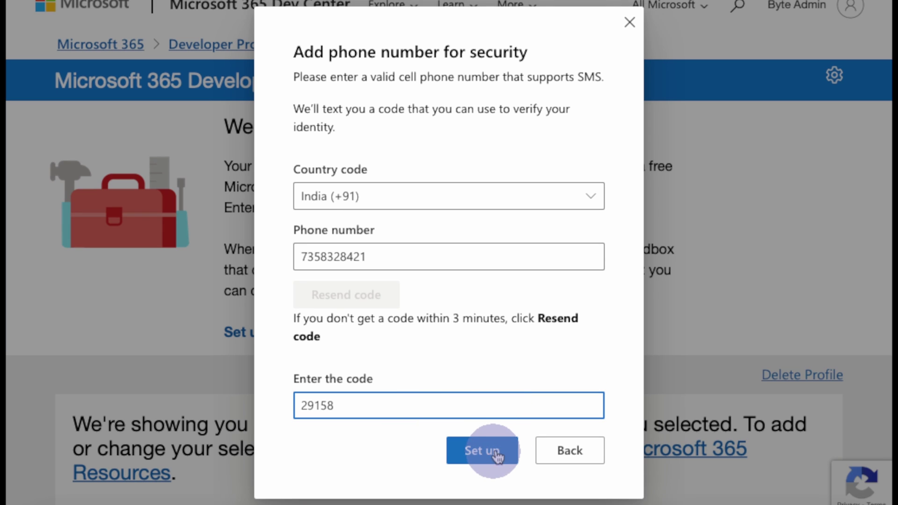
{"action": "left_click", "coordinate": [495, 456]}
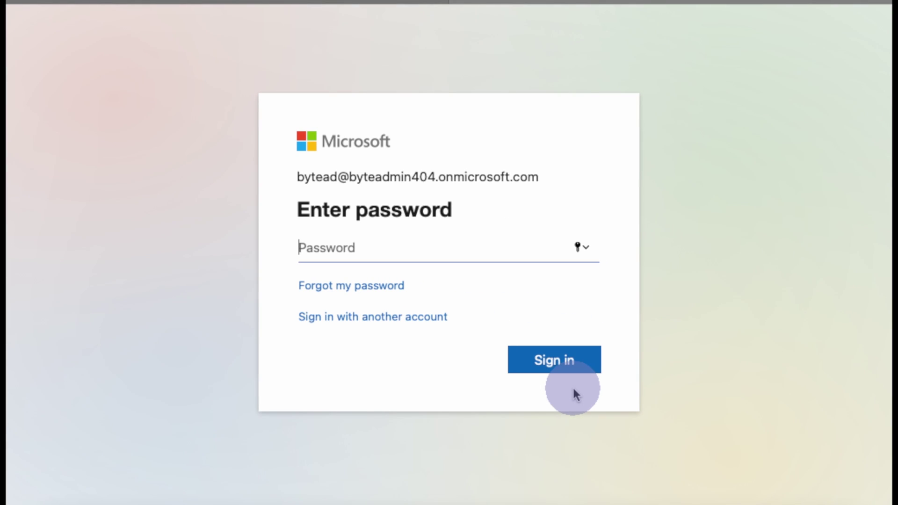
Step: Sign in to the new sandbox admin account with its password
{"action": "left_click", "coordinate": [400, 251]}
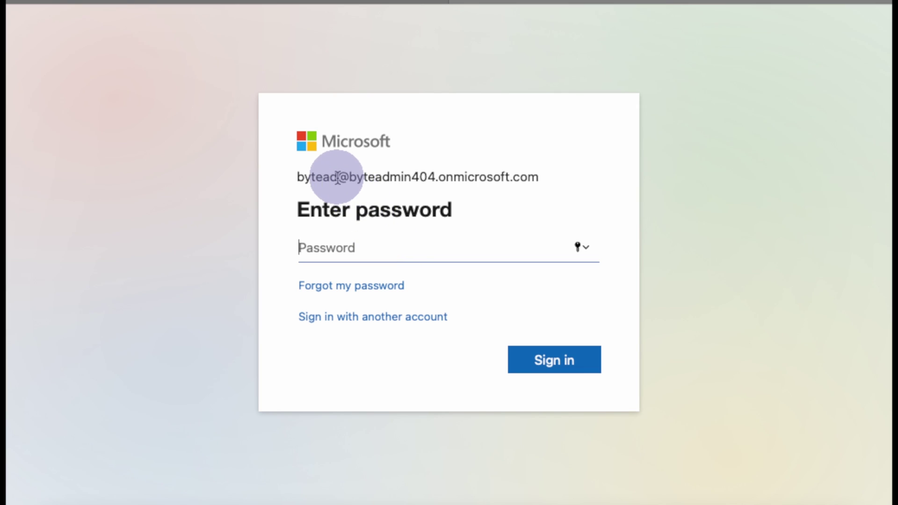
{"action": "left_click", "coordinate": [431, 255]}
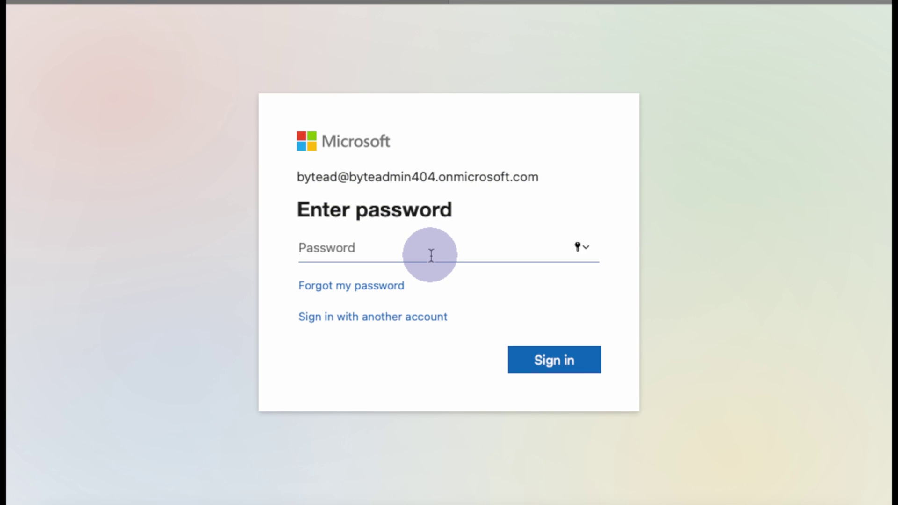
{"action": "type", "text": "•"}
{"action": "type", "text": "••••••••••"}
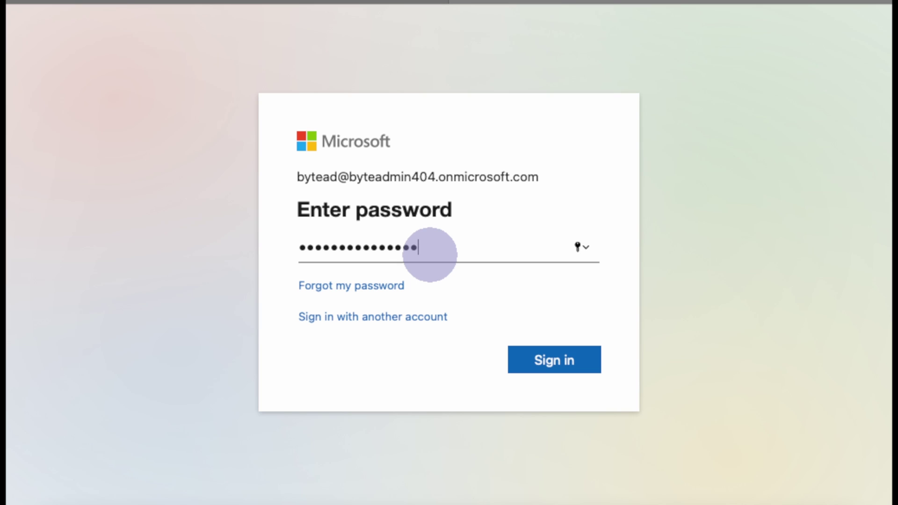
{"action": "left_click", "coordinate": [557, 360]}
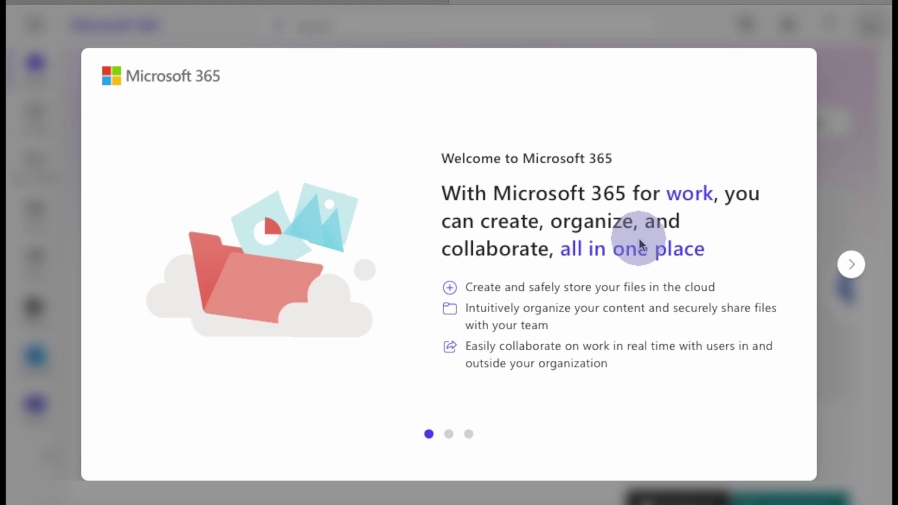
Step: Step through the Microsoft 365 welcome carousel and close it with the checkmark
{"action": "left_click", "coordinate": [857, 272]}
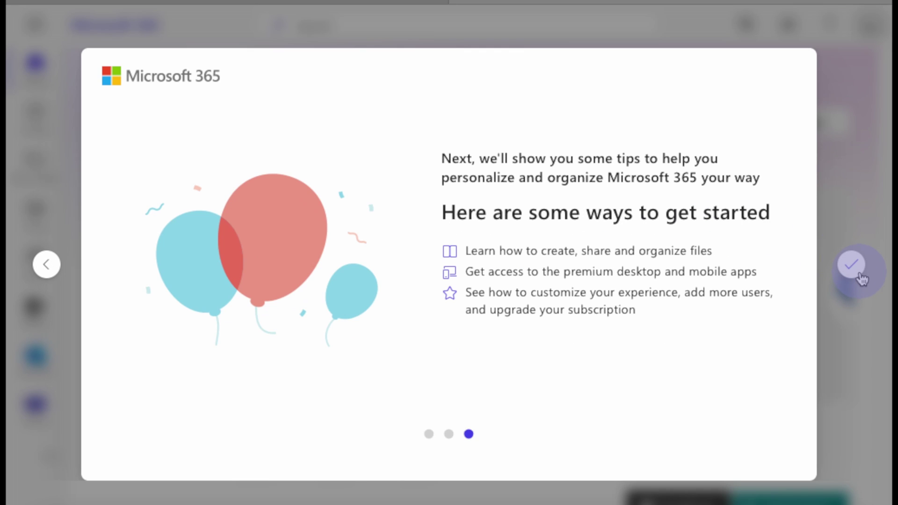
{"action": "left_click", "coordinate": [851, 266]}
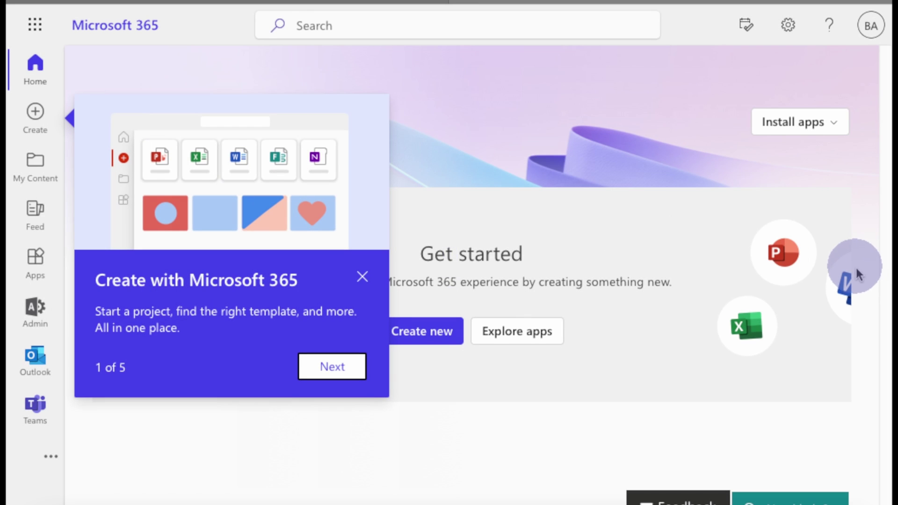
Step: Start installing the Microsoft 365 desktop apps and allow the installer download
{"action": "left_click", "coordinate": [818, 133]}
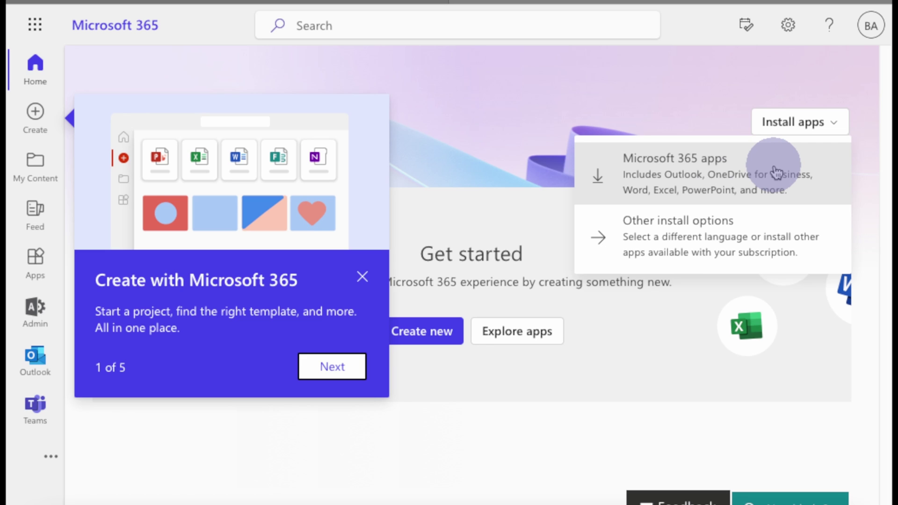
{"action": "left_click", "coordinate": [776, 173]}
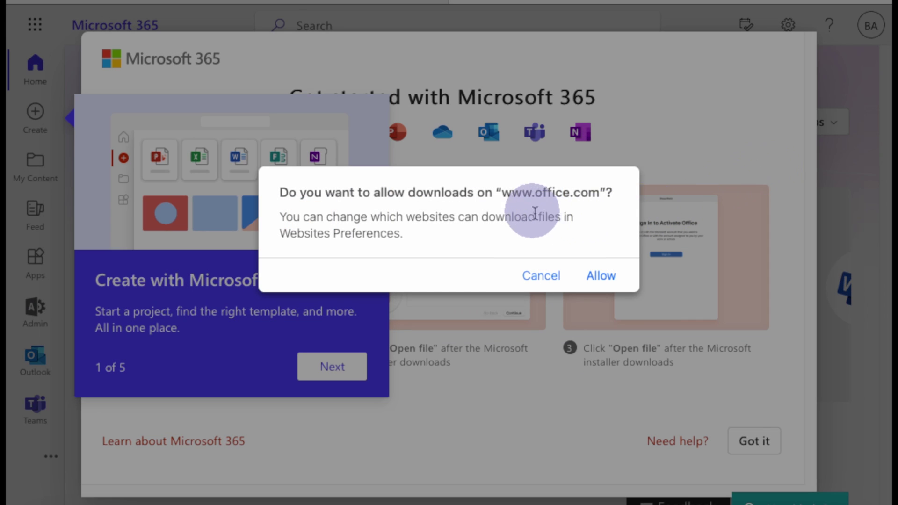
{"action": "left_click", "coordinate": [590, 279]}
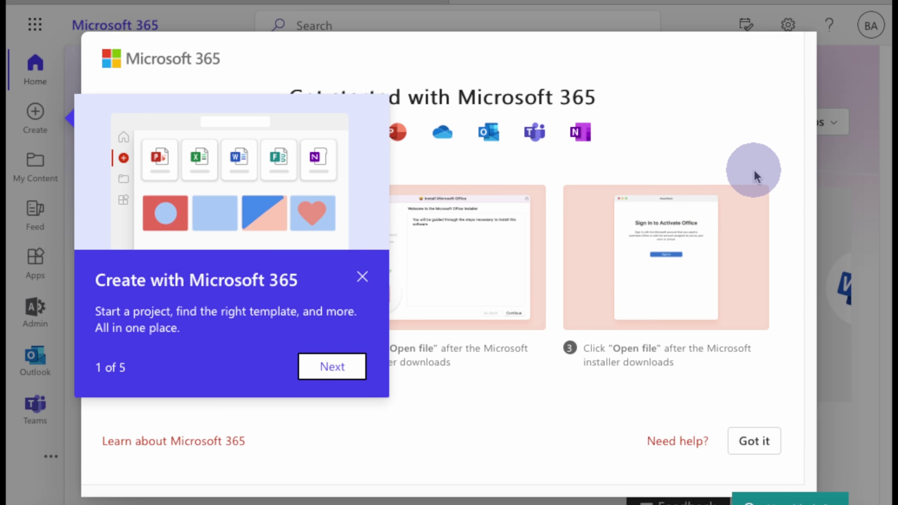
Step: Dismiss the getting-started overview and Create with Microsoft 365 tour, and check Safari downloads
{"action": "left_click", "coordinate": [752, 442]}
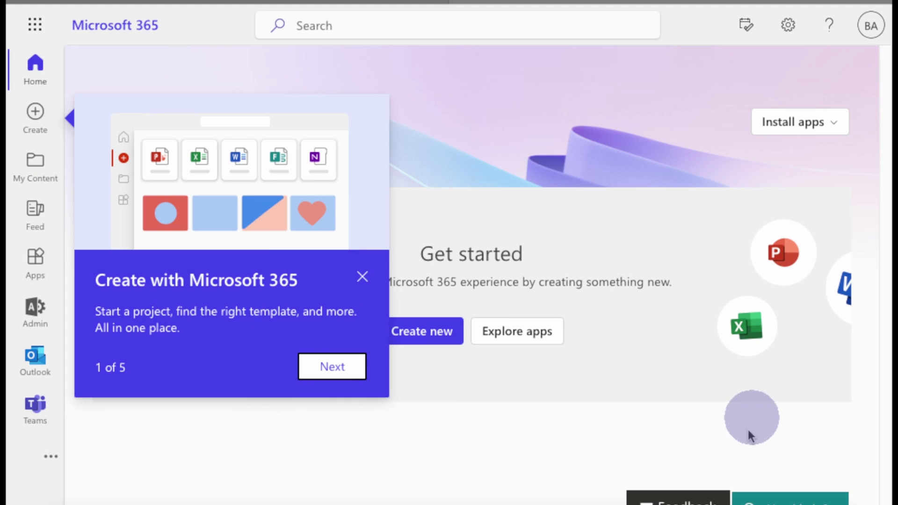
{"action": "left_click", "coordinate": [362, 277]}
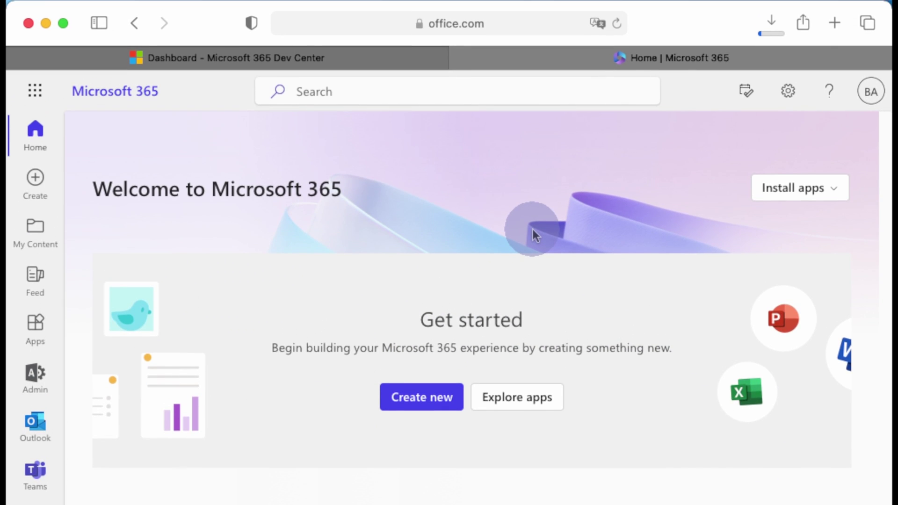
{"action": "left_click", "coordinate": [770, 23]}
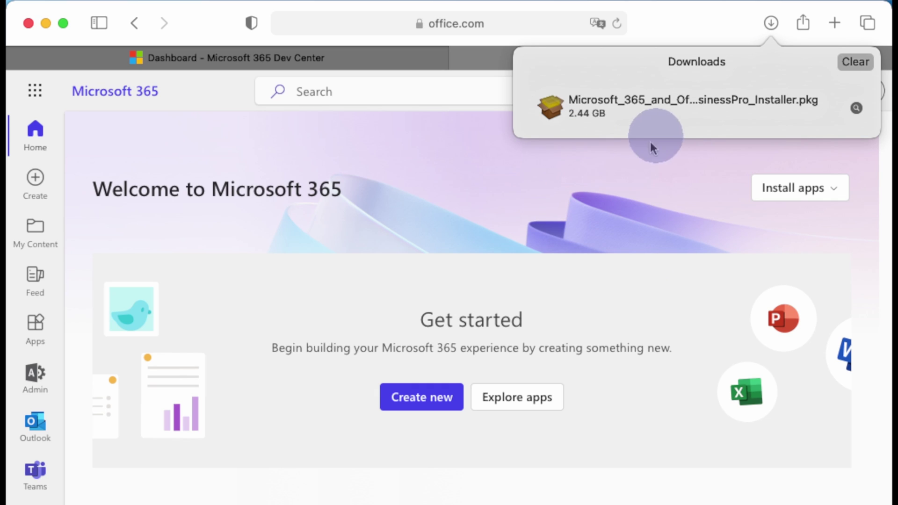
Step: Run the Office .pkg installer, accepting the licence and authorising with the password
{"action": "left_click", "coordinate": [687, 102]}
{"action": "double_click", "coordinate": [687, 104]}
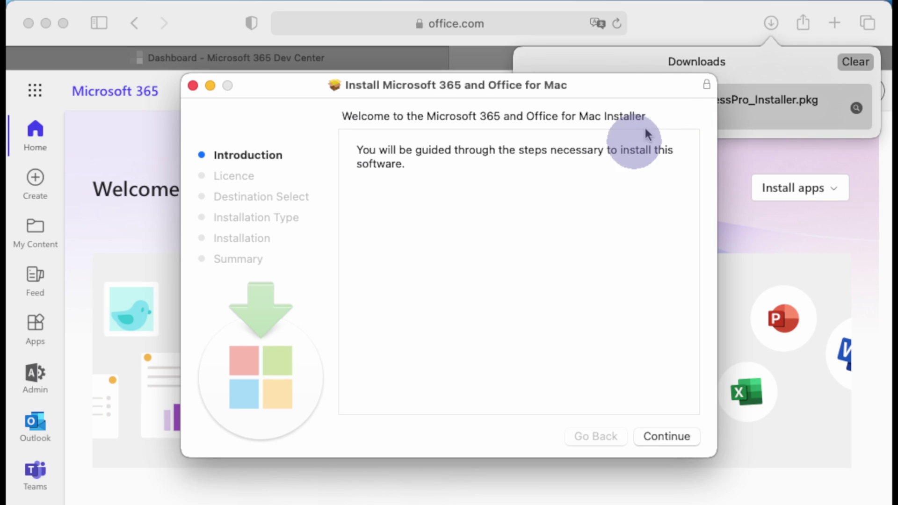
{"action": "left_click", "coordinate": [676, 438]}
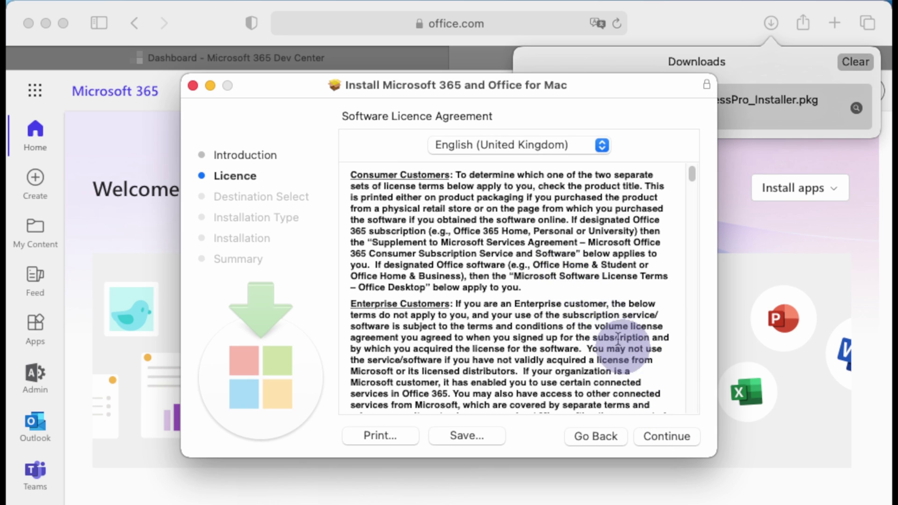
{"action": "left_click", "coordinate": [663, 435]}
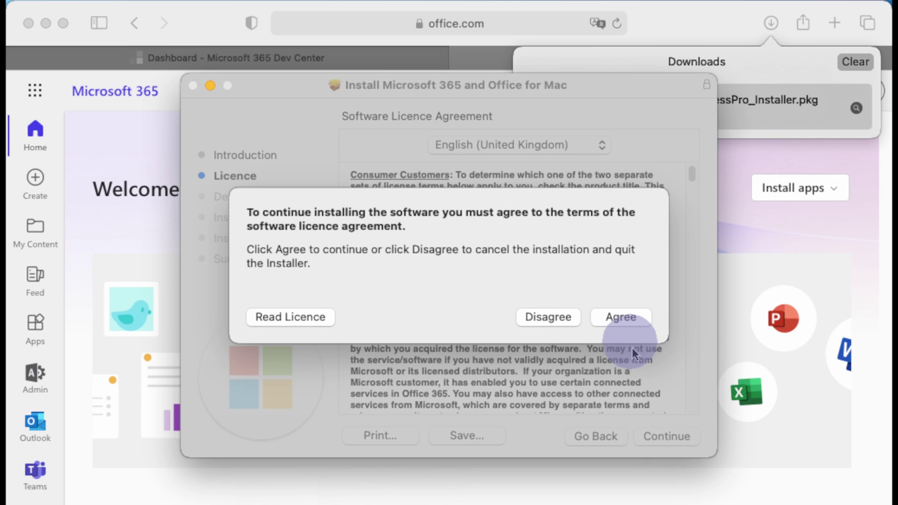
{"action": "left_click", "coordinate": [623, 317]}
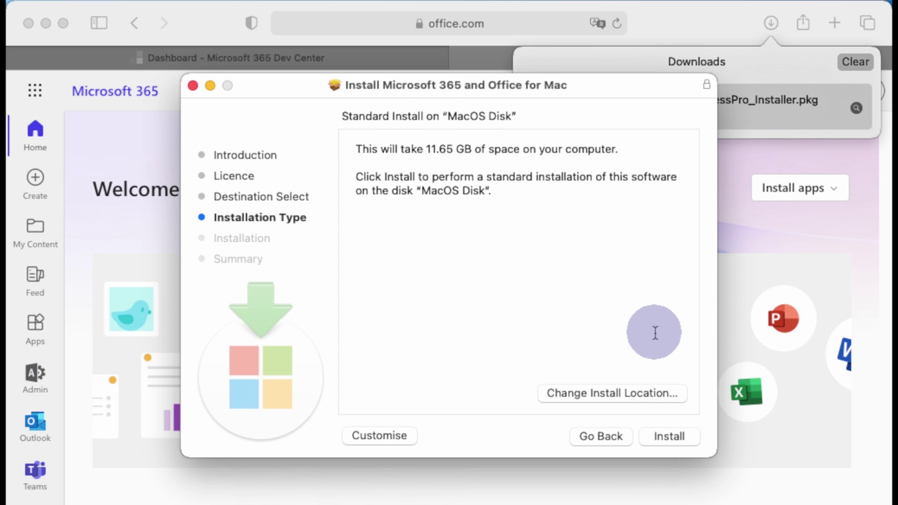
{"action": "left_click", "coordinate": [666, 435]}
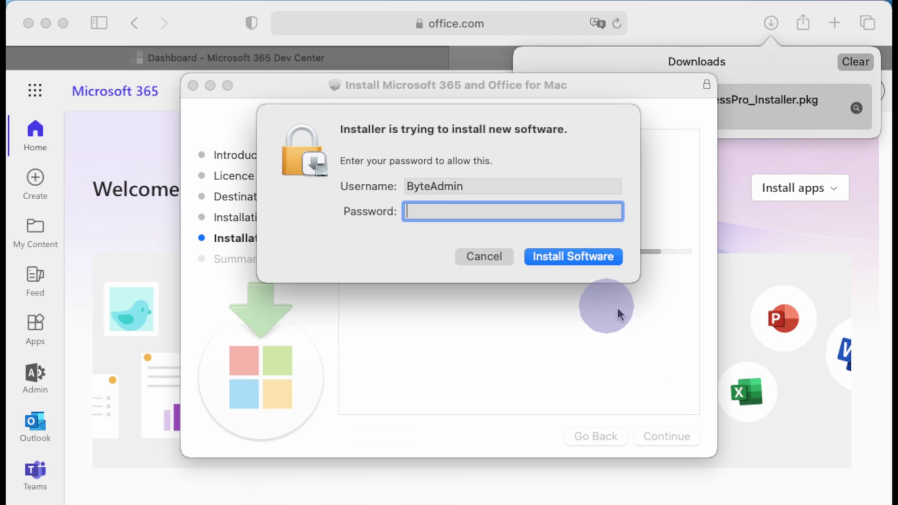
{"action": "type", "text": "•••"}
{"action": "left_click", "coordinate": [586, 257]}
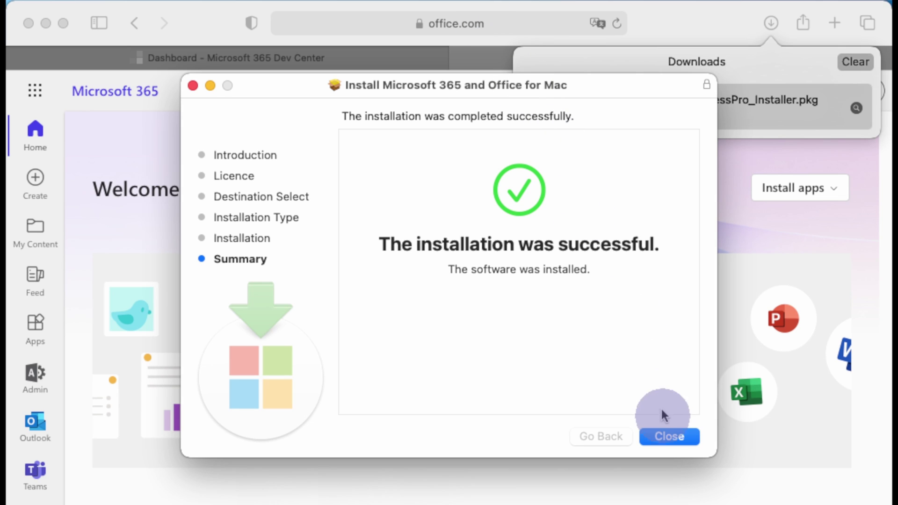
{"action": "left_click", "coordinate": [670, 442]}
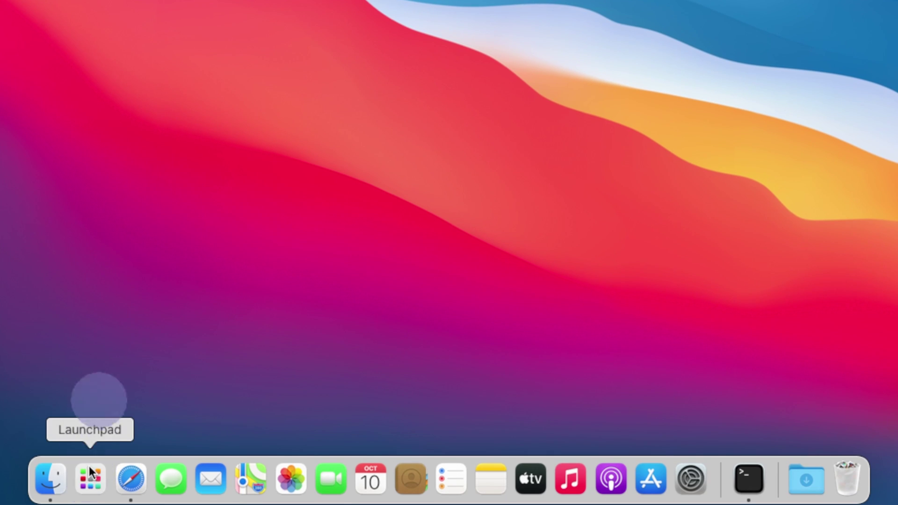
Step: Launch Microsoft Excel from Launchpad
{"action": "left_click", "coordinate": [91, 474]}
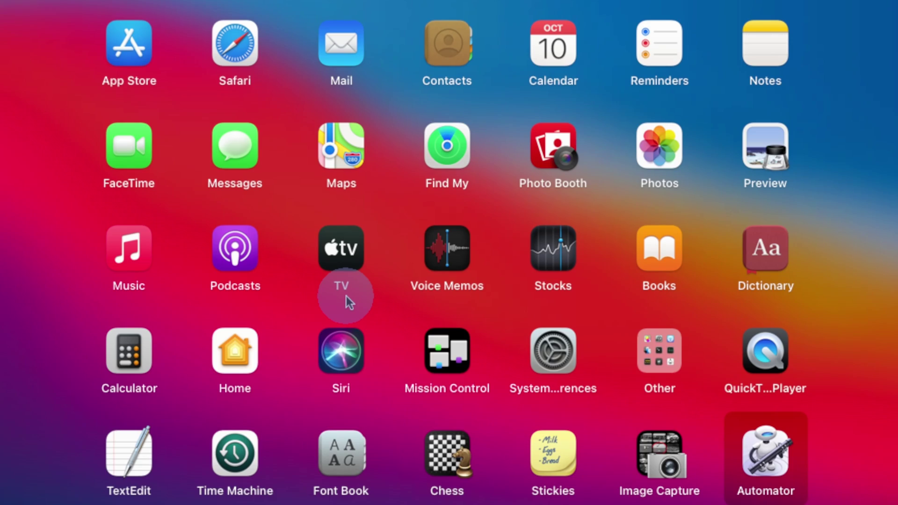
{"action": "scroll", "coordinate": [346, 296], "scroll_direction": "right", "scroll_amount": 3}
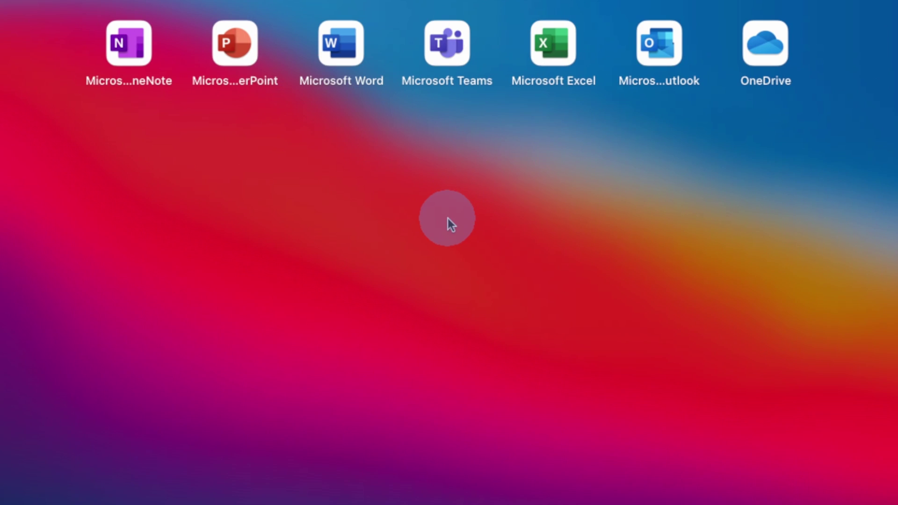
{"action": "left_click", "coordinate": [558, 56]}
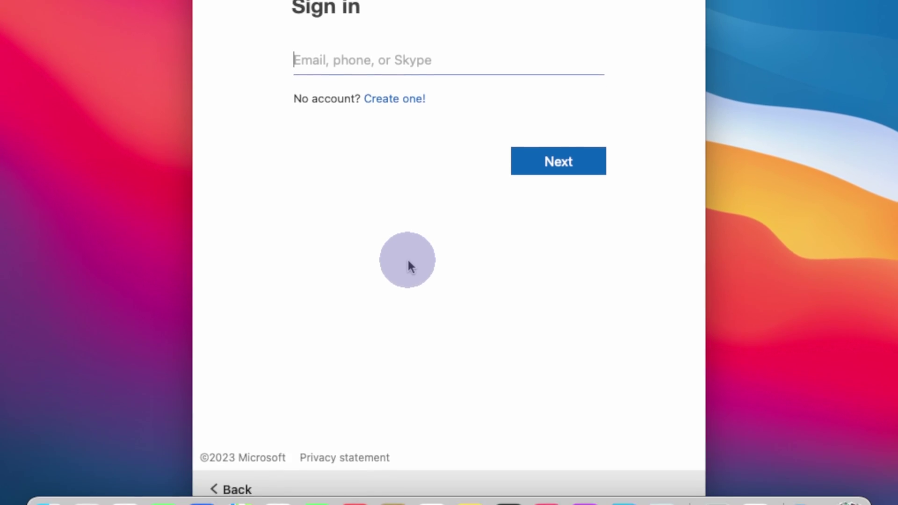
Step: Search 'microsoft developer program' in Safari and open the Microsoft 365 Developer Program page
{"action": "left_click", "coordinate": [125, 484]}
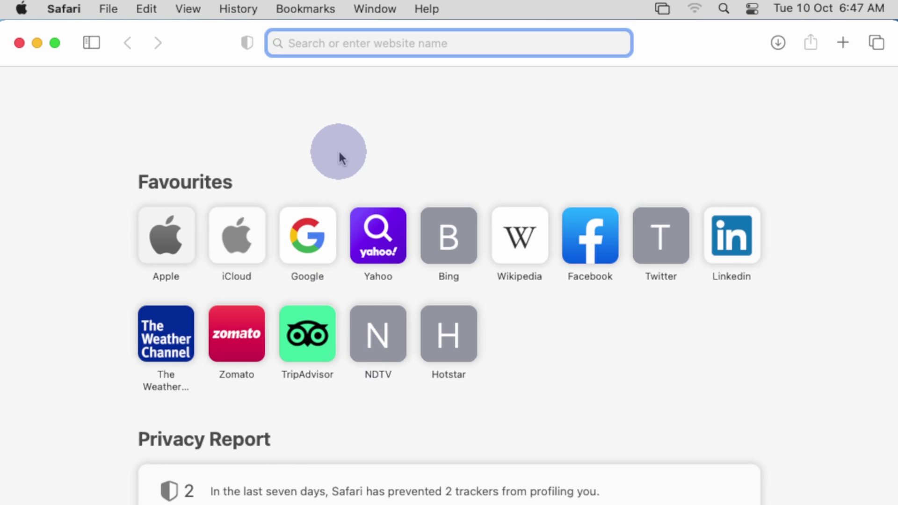
{"action": "type", "text": "mic"}
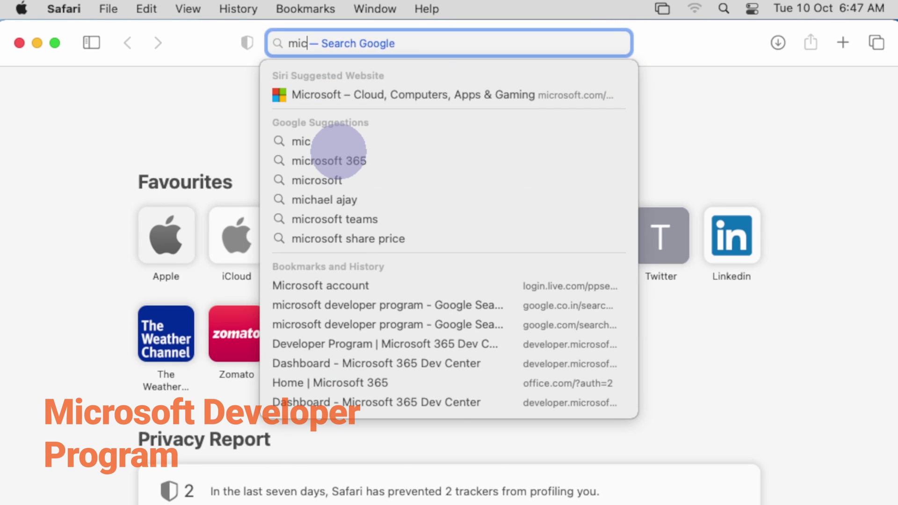
{"action": "type", "text": "rosoft de"}
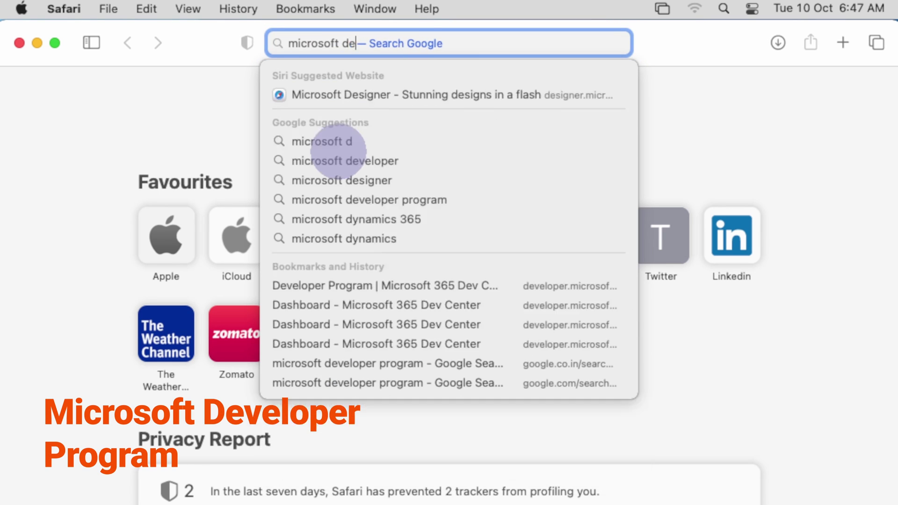
{"action": "type", "text": "veloper pro"}
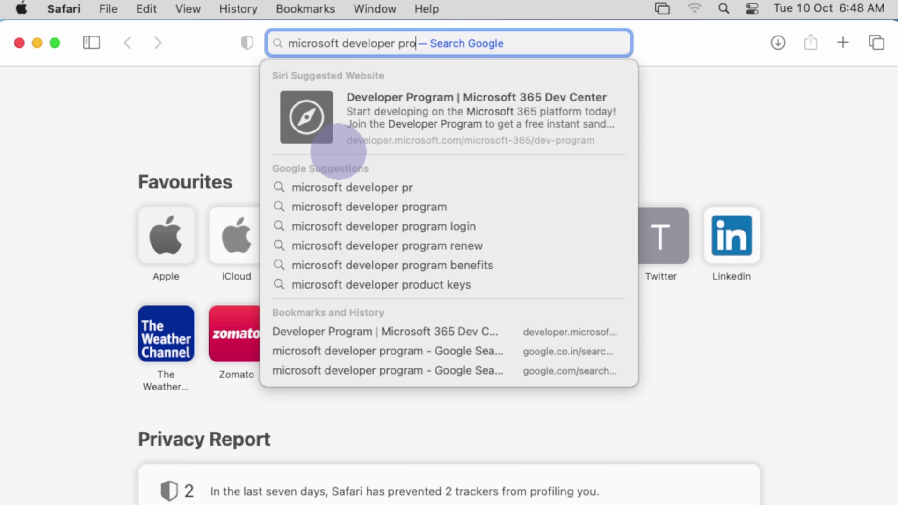
{"action": "type", "text": "gram"}
{"action": "key", "text": "Return"}
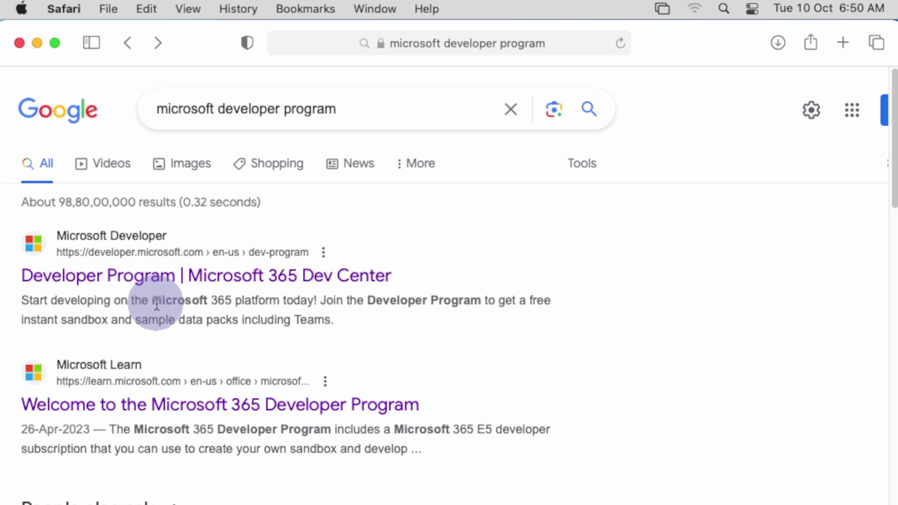
{"action": "left_click", "coordinate": [172, 277]}
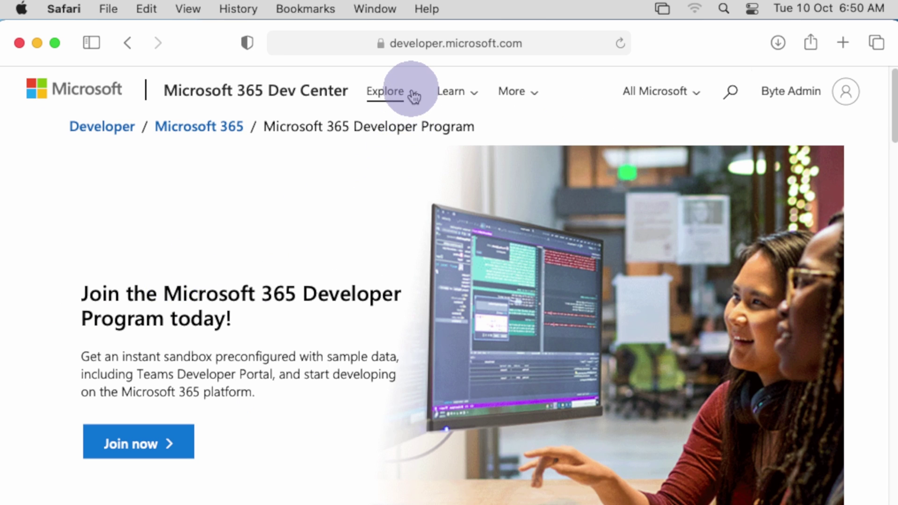
Step: Go to My Dashboard and select the administrator account email
{"action": "left_click", "coordinate": [517, 100]}
{"action": "mouse_move", "coordinate": [558, 236]}
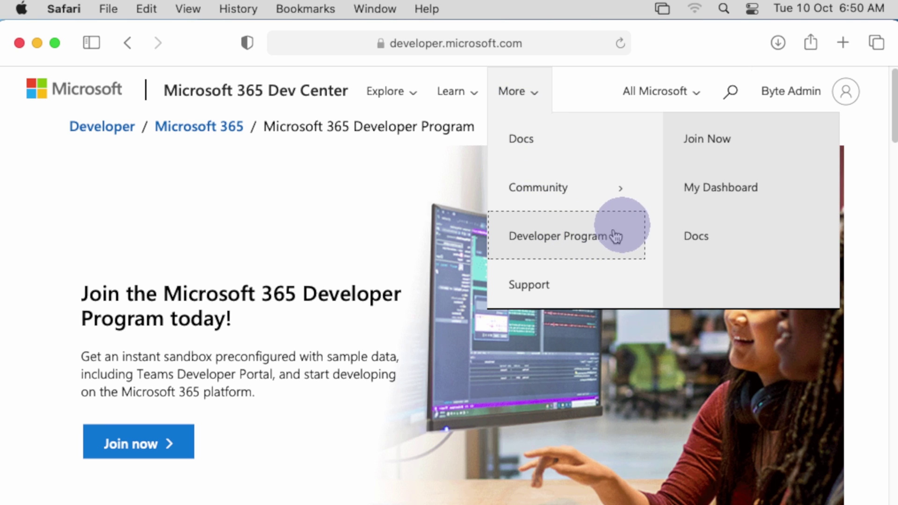
{"action": "left_click", "coordinate": [761, 190]}
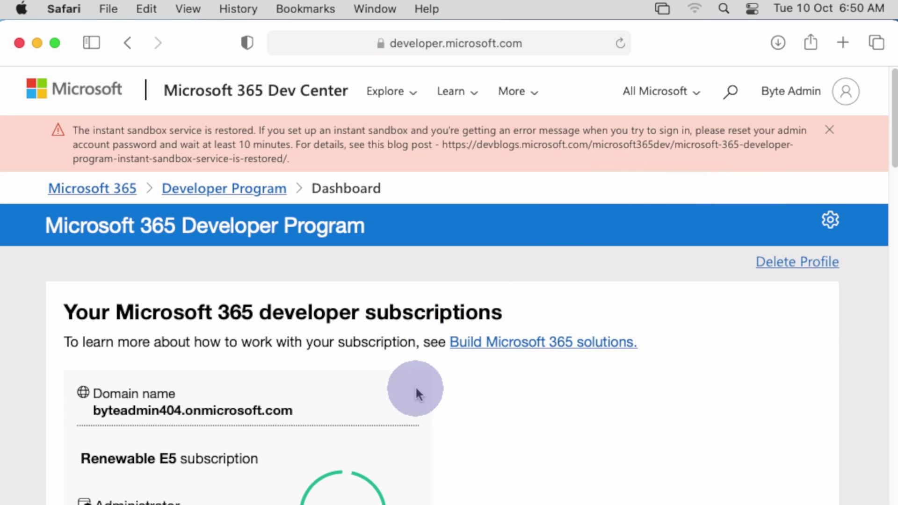
{"action": "scroll", "coordinate": [407, 393], "scroll_direction": "down", "scroll_amount": 3}
{"action": "left_click_drag", "start_coordinate": [94, 424], "coordinate": [273, 423]}
{"action": "key", "text": "super+c"}
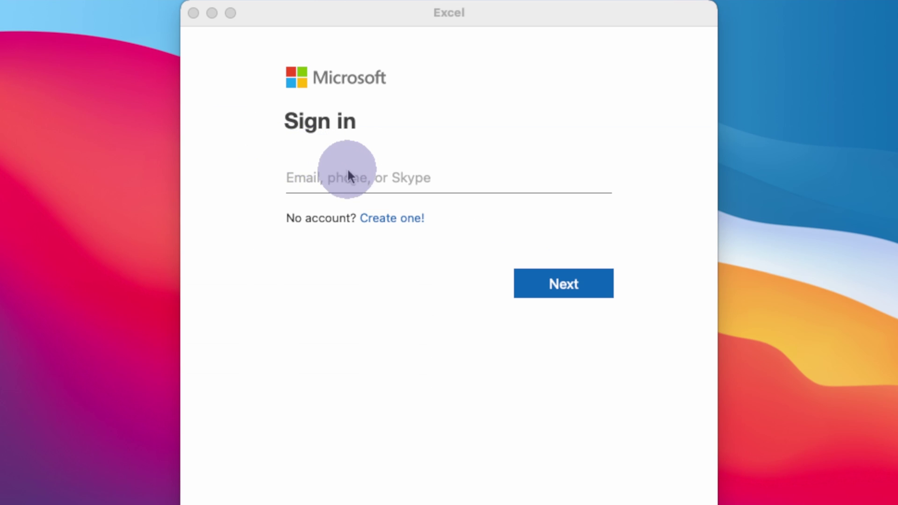
Step: Sign in to Excel with the pasted sandbox admin email and its password
{"action": "left_click", "coordinate": [347, 171]}
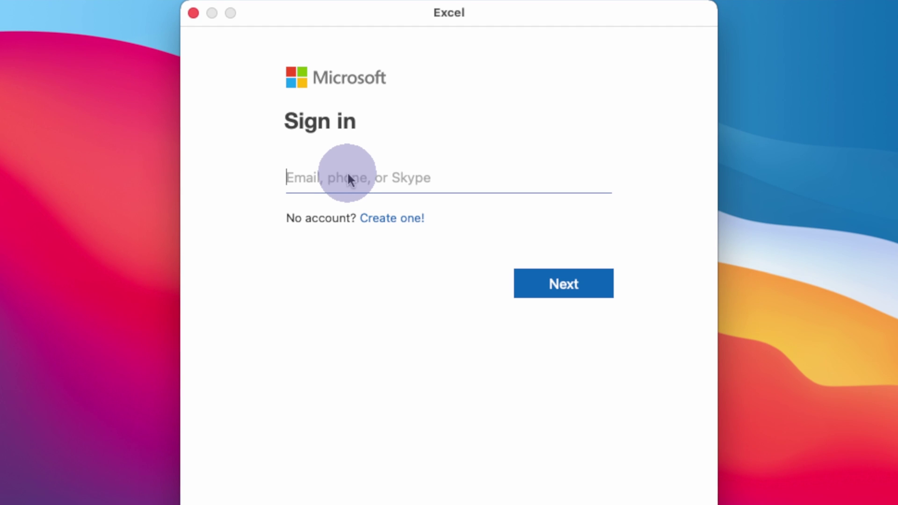
{"action": "key", "text": "super+v"}
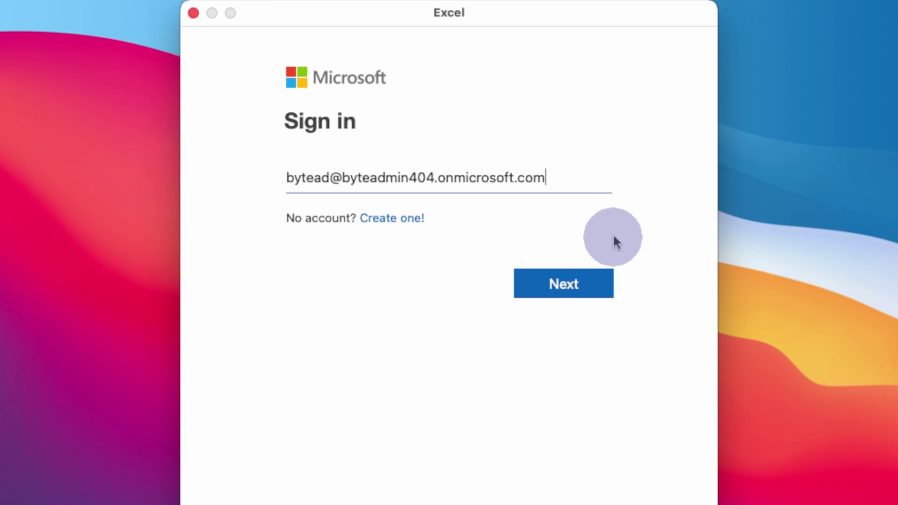
{"action": "left_click", "coordinate": [565, 293]}
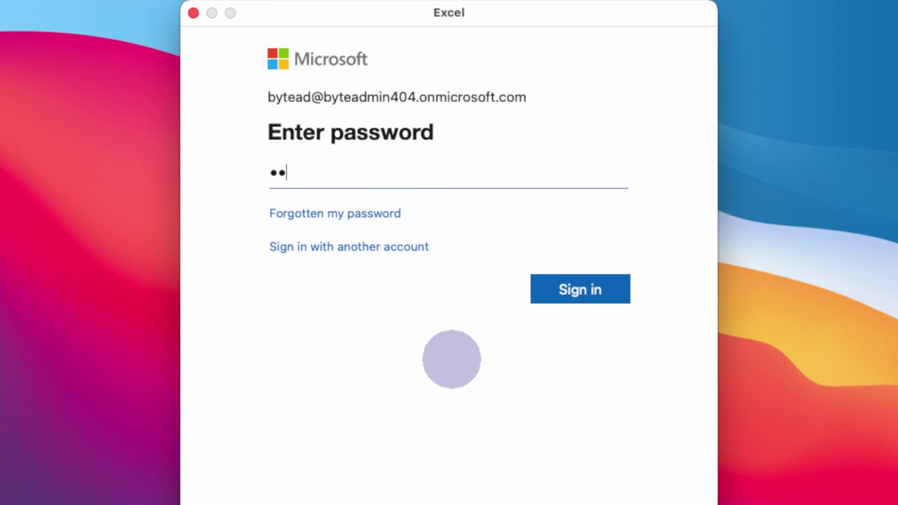
{"action": "type", "text": "•••••••••••••"}
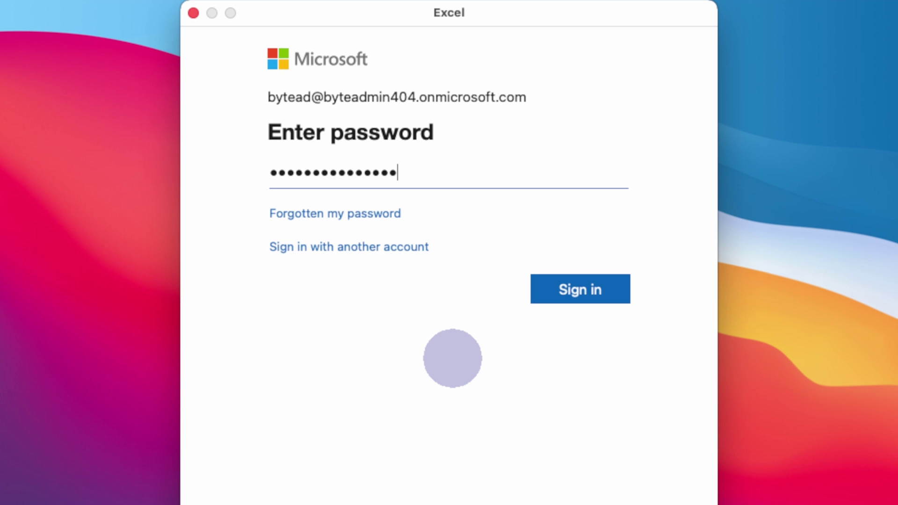
{"action": "left_click", "coordinate": [586, 299]}
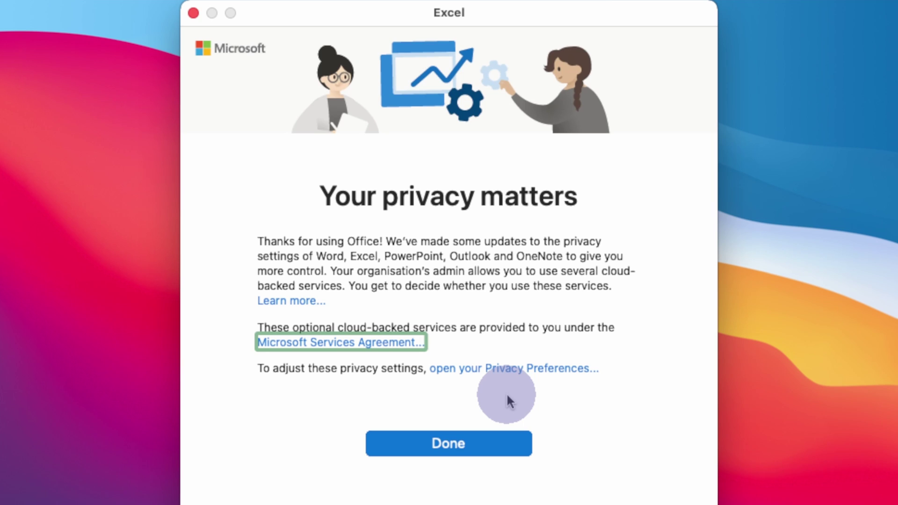
Step: Accept the privacy notice, start using Excel, and create a Blank Workbook (Book1)
{"action": "left_click", "coordinate": [463, 444]}
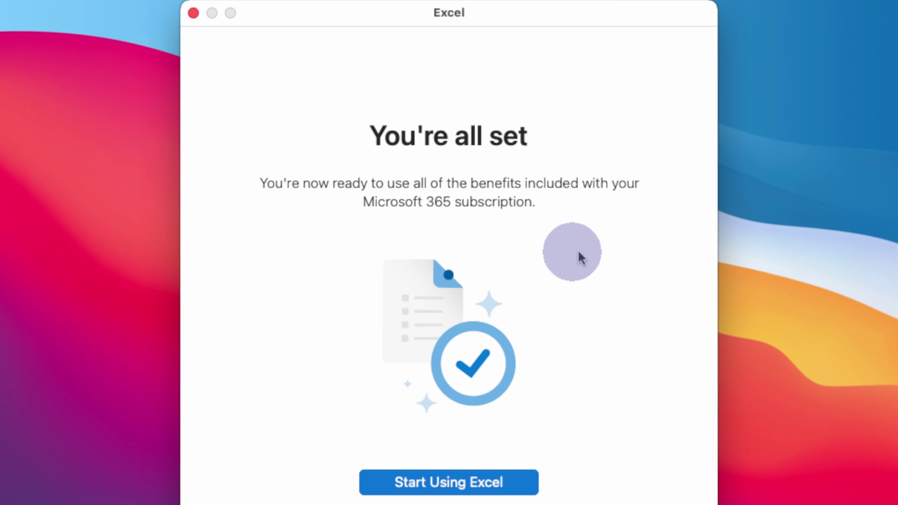
{"action": "left_click", "coordinate": [463, 484]}
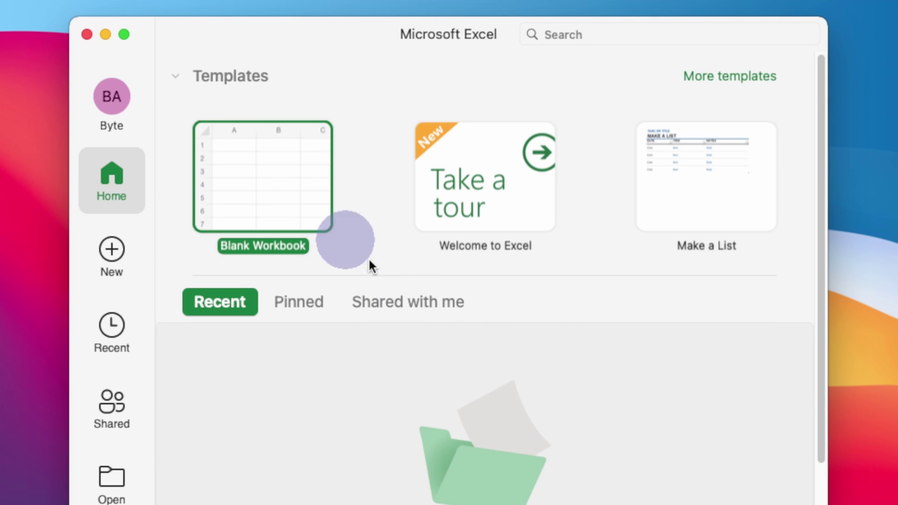
{"action": "double_click", "coordinate": [281, 186]}
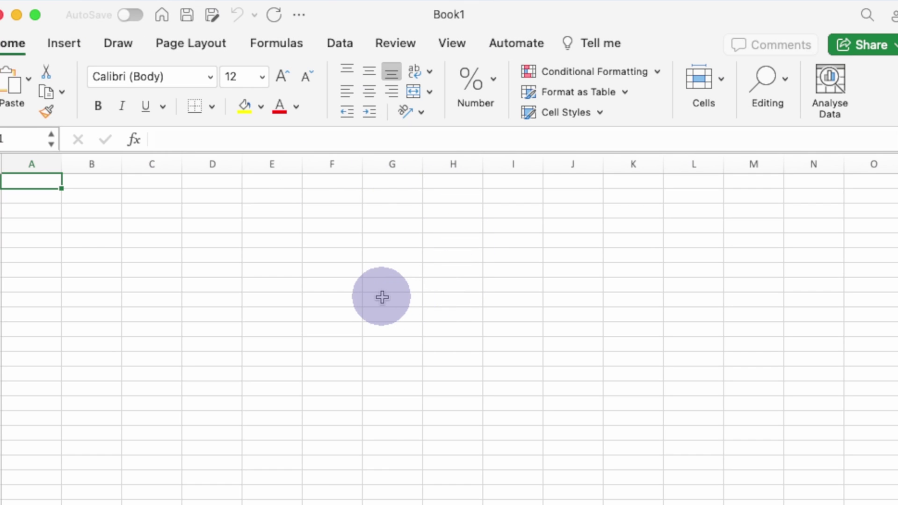